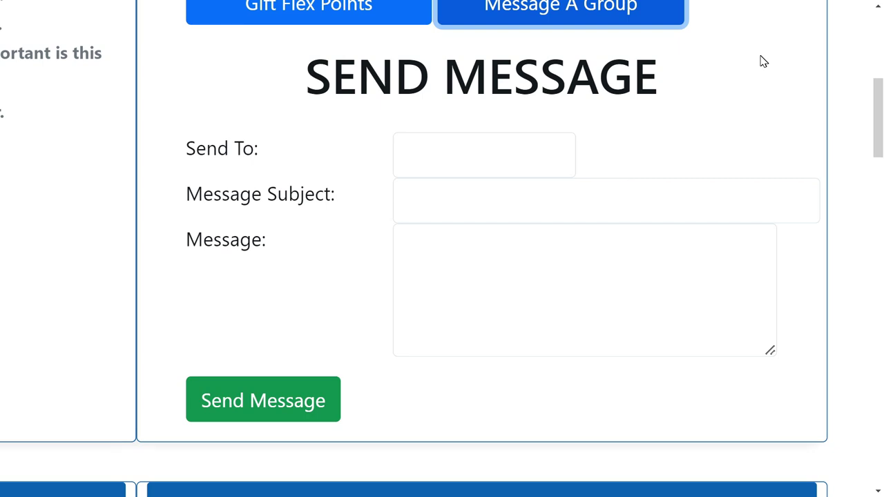
Examine the dashboard's deal tables, RPG score breakdown, received messages and marketplace group rankings.
scroll(763, 61, up, 1)
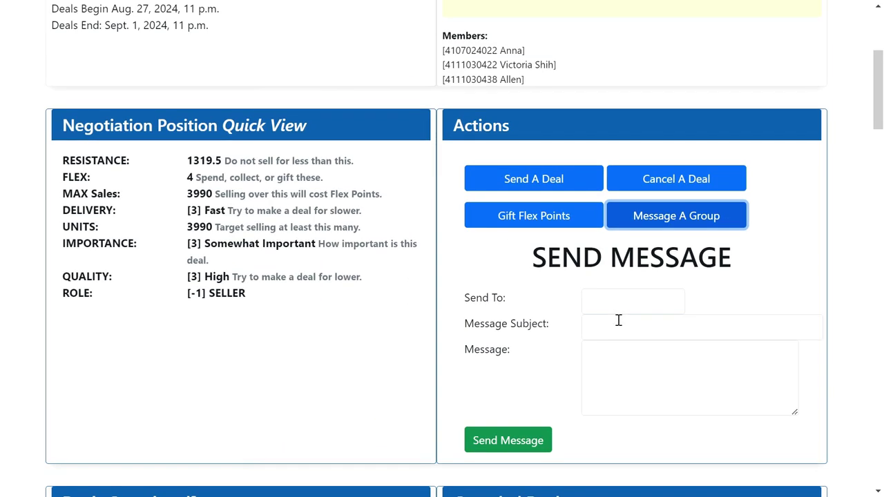
scroll(619, 320, down, 8)
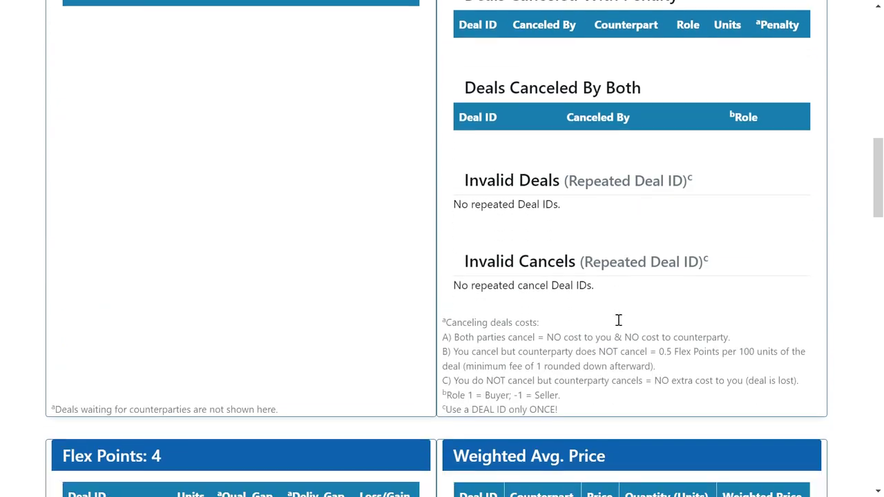
scroll(619, 320, down, 20)
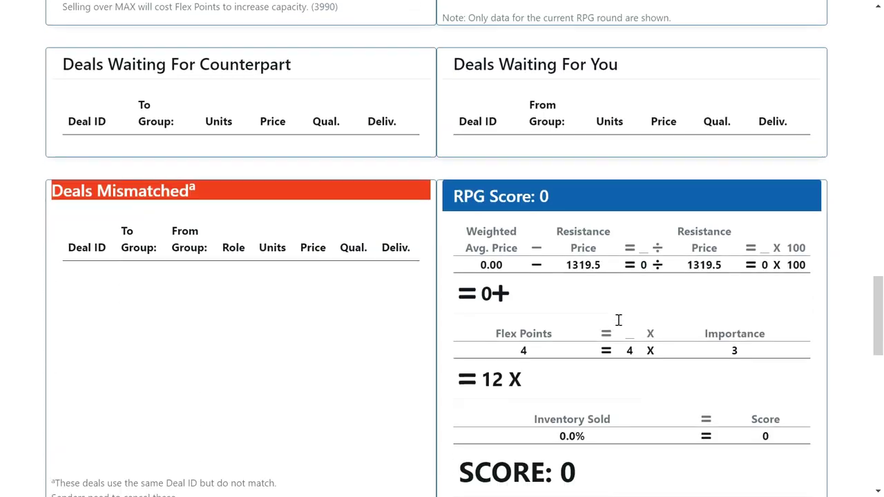
scroll(619, 320, up, 3)
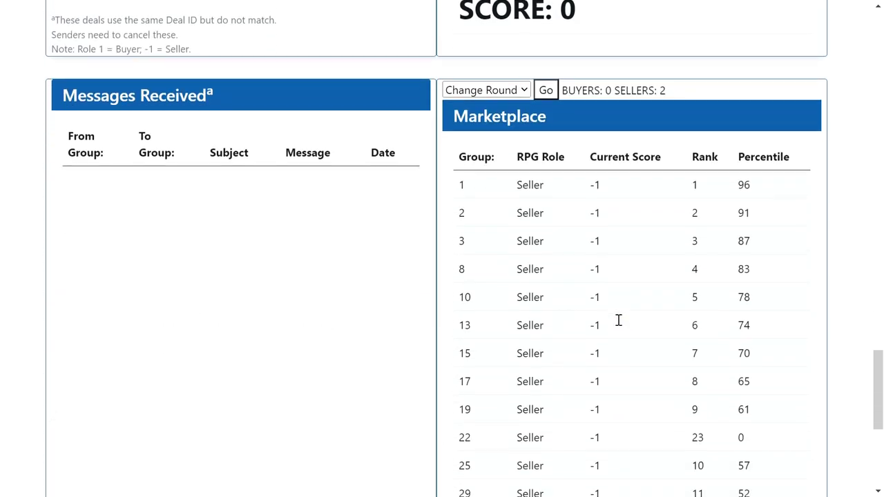
scroll(619, 320, down, 1)
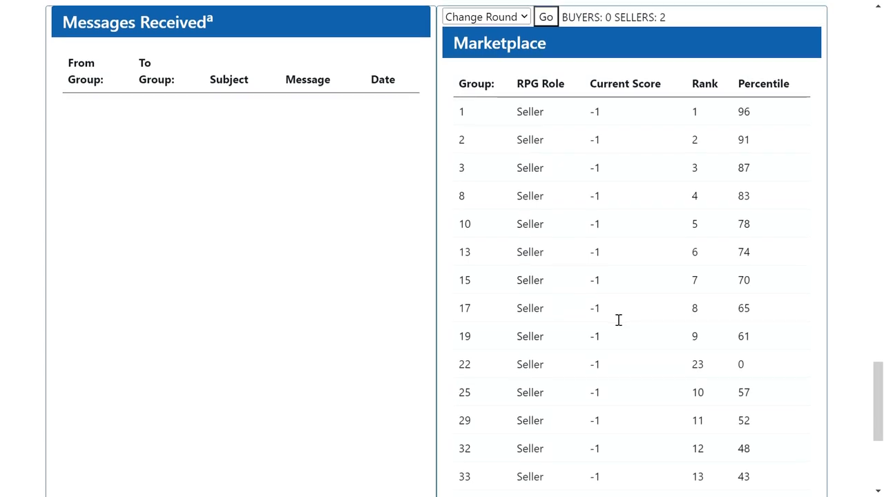
scroll(619, 319, down, 3)
scroll(619, 320, down, 2)
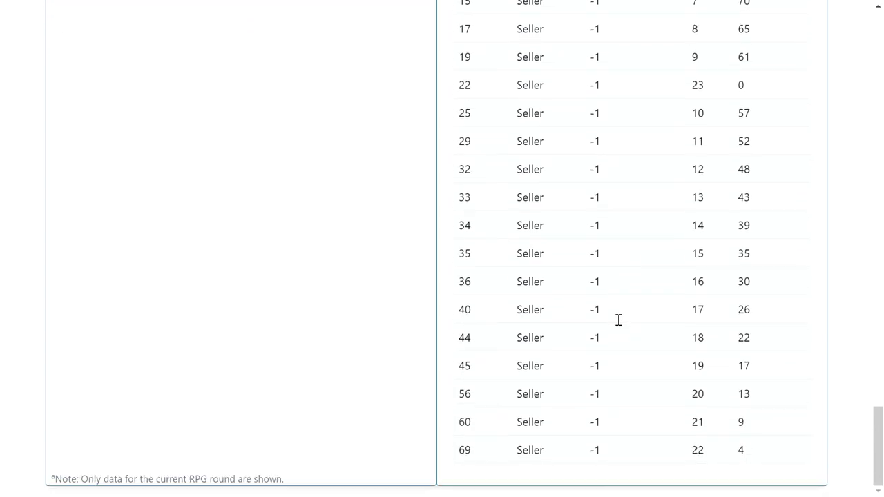
scroll(619, 320, up, 5)
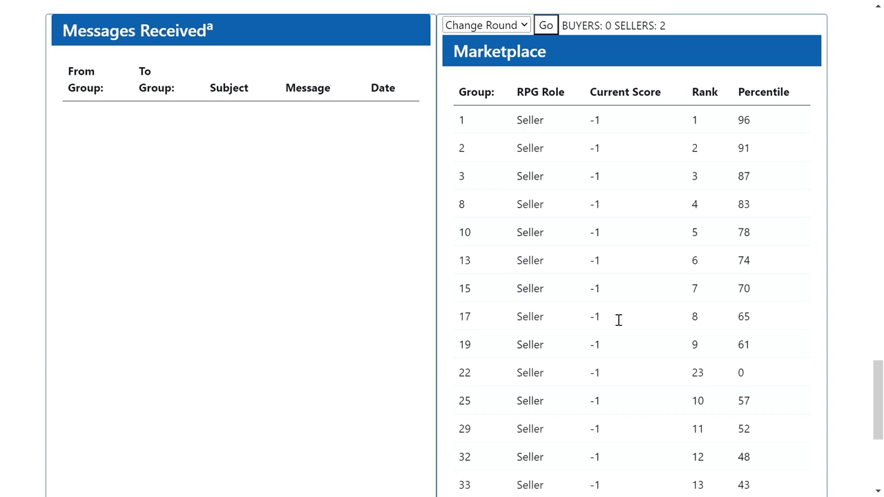
scroll(618, 320, up, 15)
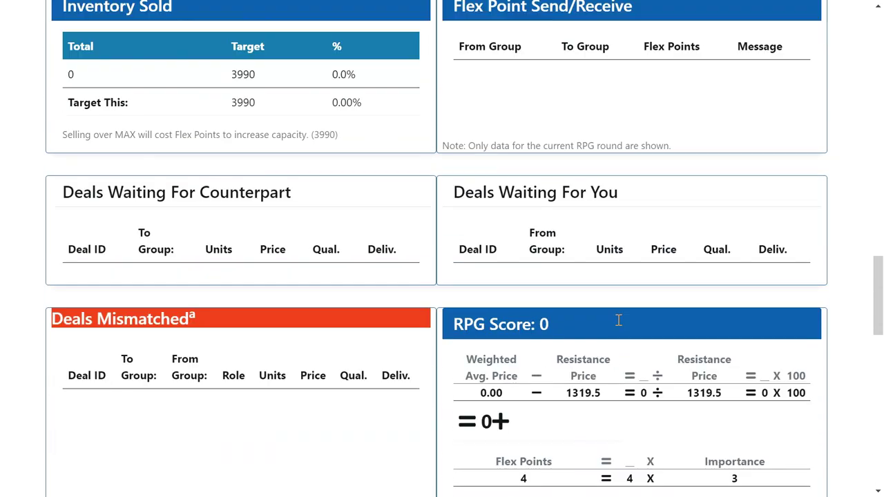
scroll(619, 320, up, 10)
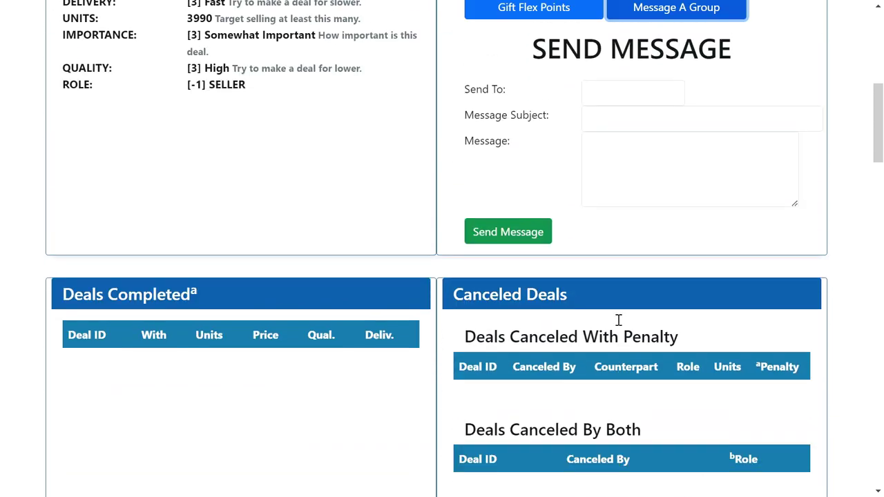
scroll(619, 320, down, 1)
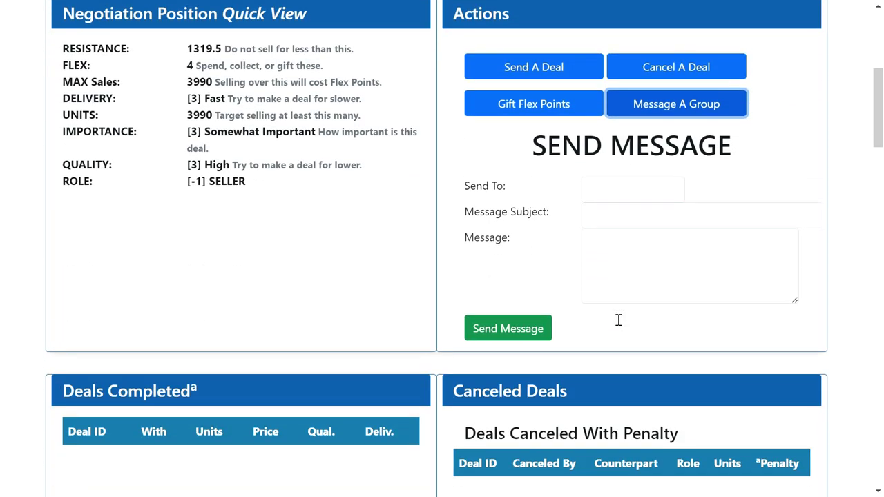
Review the Send Message form's fields and collapse the form in the Actions section.
scroll(619, 320, up, 5)
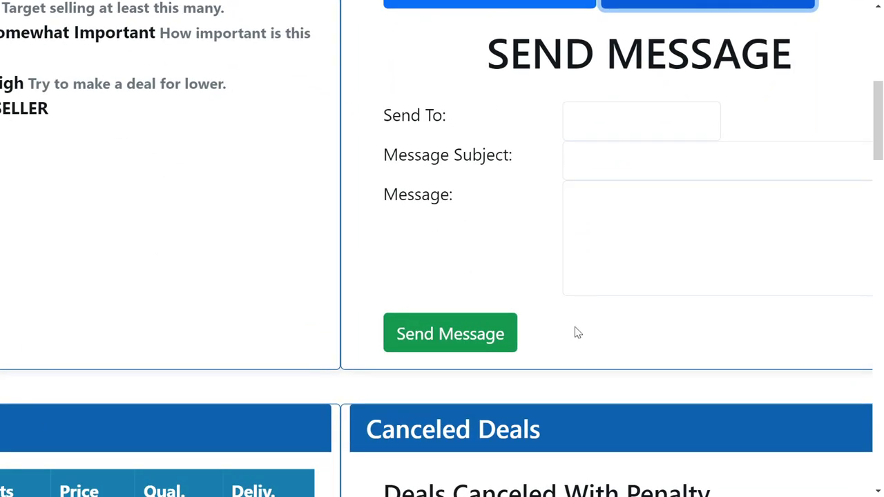
scroll(578, 333, right, 1)
scroll(578, 333, right, 2)
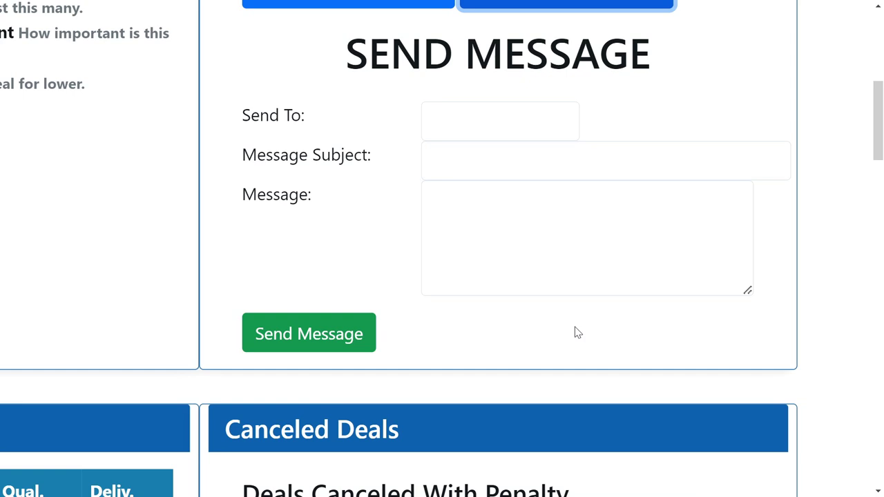
scroll(574, 327, up, 2)
scroll(575, 326, down, 1)
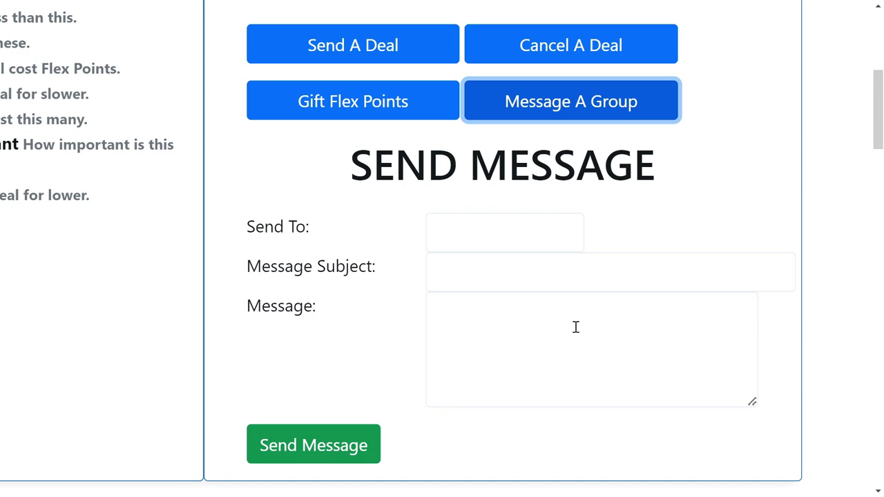
click(586, 101)
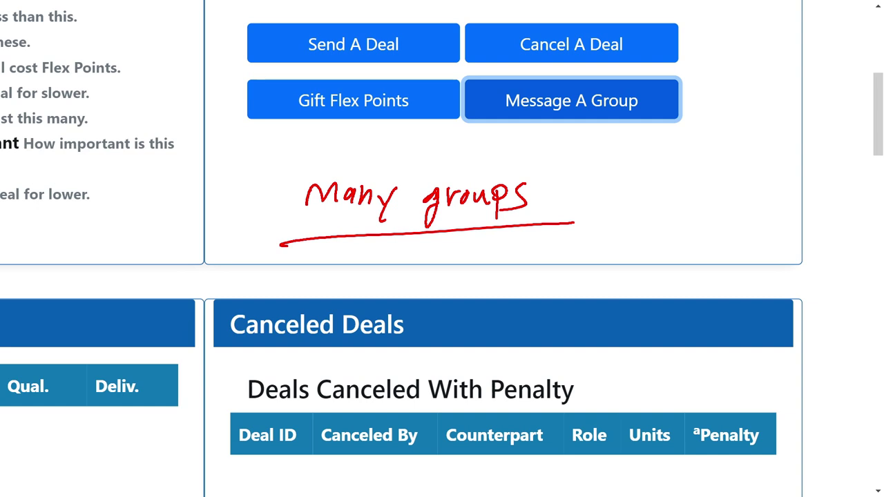
Sketch a boxed smiley face beside the "Many groups" note, with four lines radiating away from it.
mouse_move(593, 166)
mouse_down()
mouse_move(588, 199)
mouse_move(594, 166)
mouse_move(582, 188)
mouse_move(674, 113)
mouse_up()
click(589, 178)
click(595, 177)
mouse_move(617, 183)
mouse_down()
mouse_move(707, 146)
mouse_move(705, 197)
mouse_up()
drag(616, 200, 712, 231)
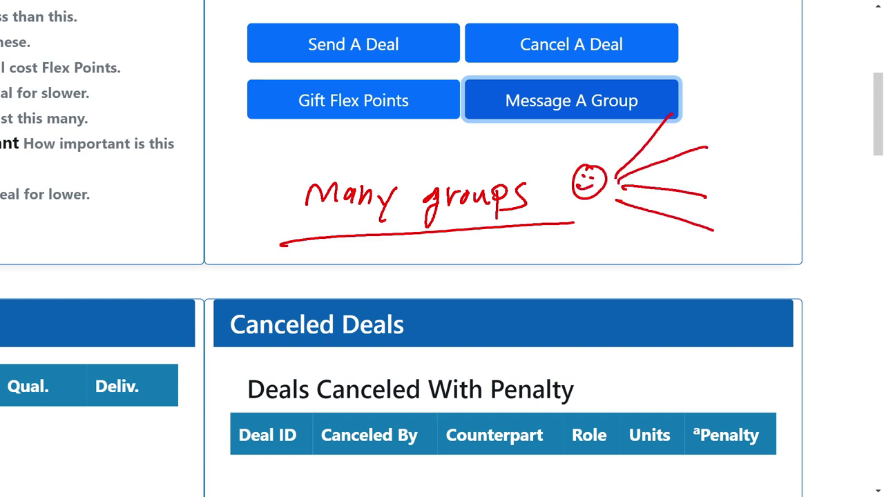
mouse_move(618, 171)
mouse_down()
mouse_move(613, 214)
mouse_move(569, 188)
mouse_move(622, 161)
mouse_up()
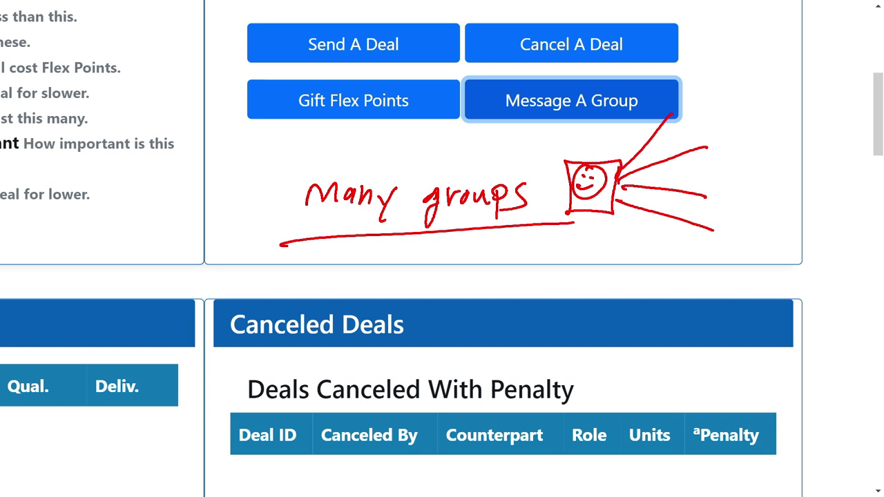
Draw a large curved arrow leading from beneath the boxed smiley face, and clear all ink from the screen.
drag(584, 225, 664, 268)
drag(611, 222, 681, 249)
mouse_move(667, 233)
mouse_down()
mouse_move(676, 239)
mouse_move(636, 298)
mouse_up()
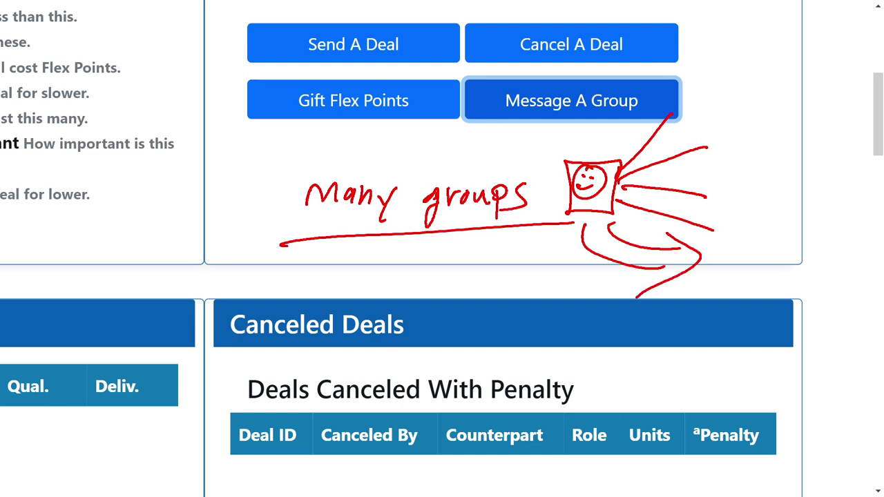
key(Escape)
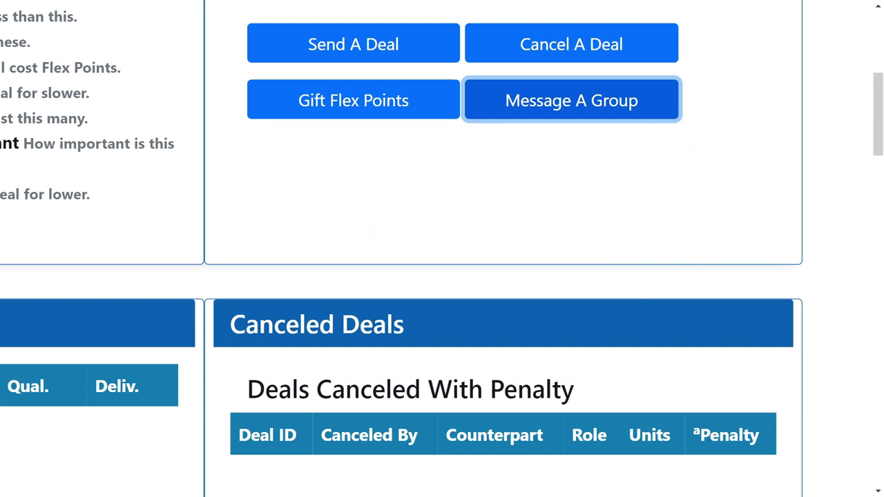
Sketch a large boxed smiley face with four smaller boxes beside it in the blank area of the Actions section.
drag(654, 173, 661, 261)
mouse_move(582, 180)
mouse_down()
mouse_move(664, 178)
mouse_move(584, 257)
mouse_move(669, 259)
mouse_up()
mouse_move(620, 197)
mouse_down()
mouse_move(638, 231)
mouse_move(623, 199)
mouse_up()
mouse_move(610, 207)
mouse_down()
mouse_move(625, 225)
mouse_move(627, 216)
mouse_up()
mouse_move(365, 181)
mouse_down()
mouse_move(384, 220)
mouse_move(409, 217)
mouse_up()
drag(364, 181, 395, 216)
drag(436, 146, 453, 180)
drag(444, 219, 476, 245)
mouse_move(519, 141)
mouse_down()
mouse_move(514, 182)
mouse_move(519, 140)
mouse_up()
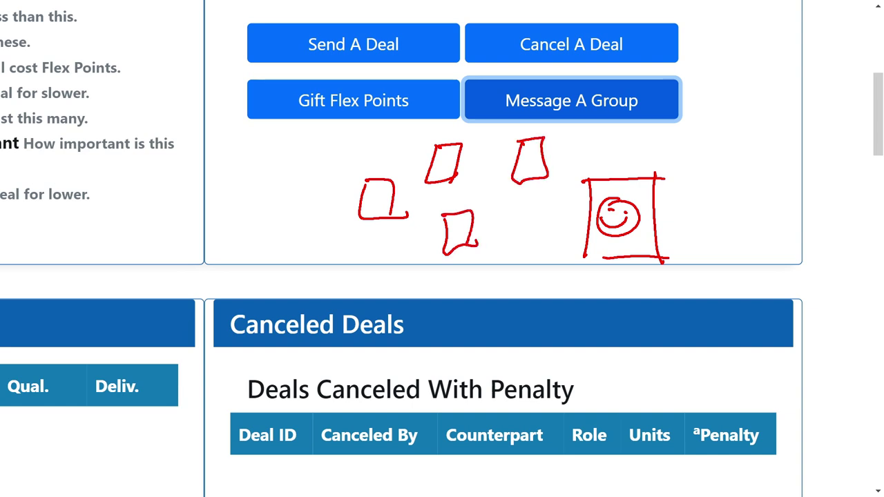
Connect the four small boxes to the smiley box with lines, and draw a curved arrow back to the nearest box.
drag(531, 178, 574, 202)
mouse_move(456, 174)
mouse_down()
mouse_move(580, 232)
mouse_move(395, 200)
mouse_up()
drag(439, 243, 582, 232)
mouse_move(618, 176)
mouse_down()
mouse_move(597, 146)
mouse_move(562, 135)
mouse_up()
drag(598, 177, 550, 162)
mouse_move(573, 127)
mouse_down()
mouse_move(548, 138)
mouse_move(557, 165)
mouse_up()
Draw an arrow from the smiley box to a new box on its other side, and clear the whole sketch.
mouse_move(638, 183)
mouse_down()
mouse_move(654, 157)
mouse_move(693, 160)
mouse_up()
drag(644, 183, 642, 202)
drag(662, 177, 695, 178)
mouse_move(683, 130)
mouse_down()
mouse_move(725, 181)
mouse_move(690, 187)
mouse_up()
drag(681, 137, 677, 193)
mouse_move(750, 154)
mouse_down()
mouse_move(735, 197)
mouse_move(783, 196)
mouse_up()
drag(750, 148, 765, 202)
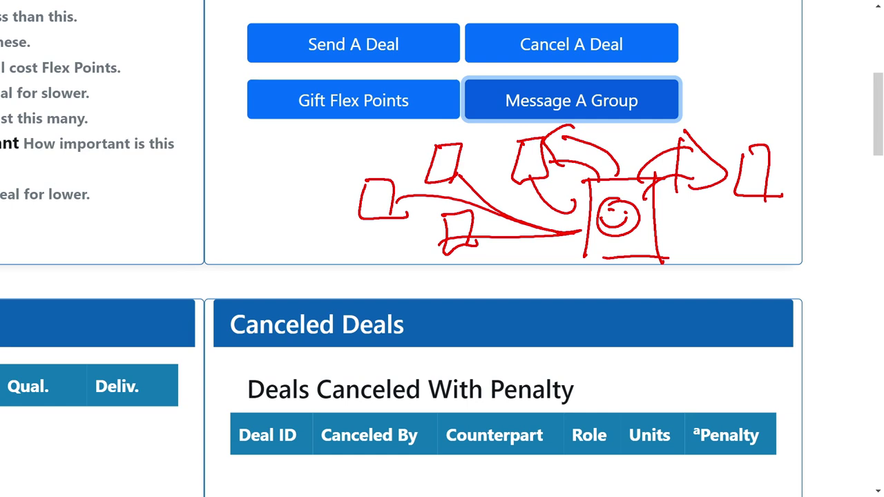
key(Escape)
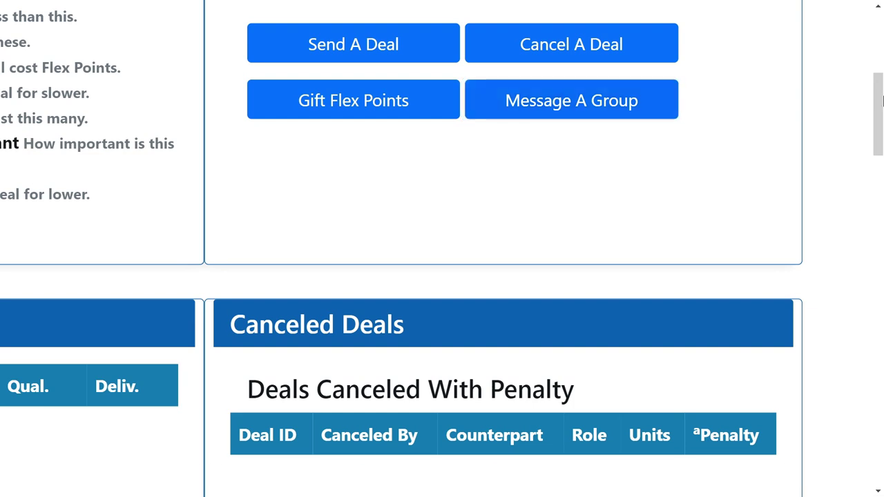
Open the Sale Invoice form for sending a deal and bring all its fields into view.
scroll(604, 241, up, 1)
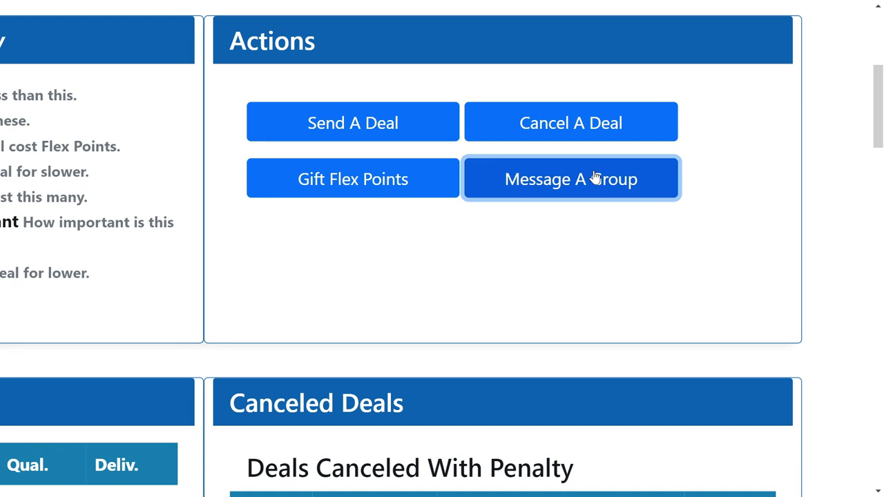
click(364, 123)
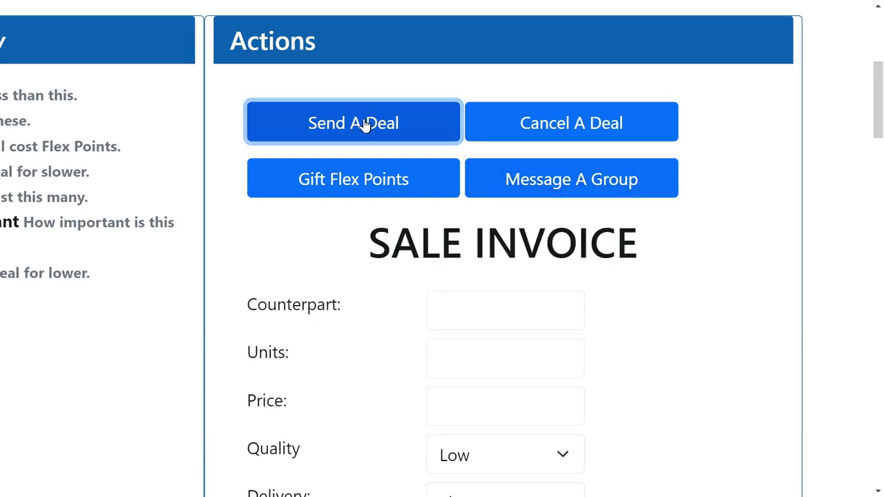
scroll(675, 162, down, 3)
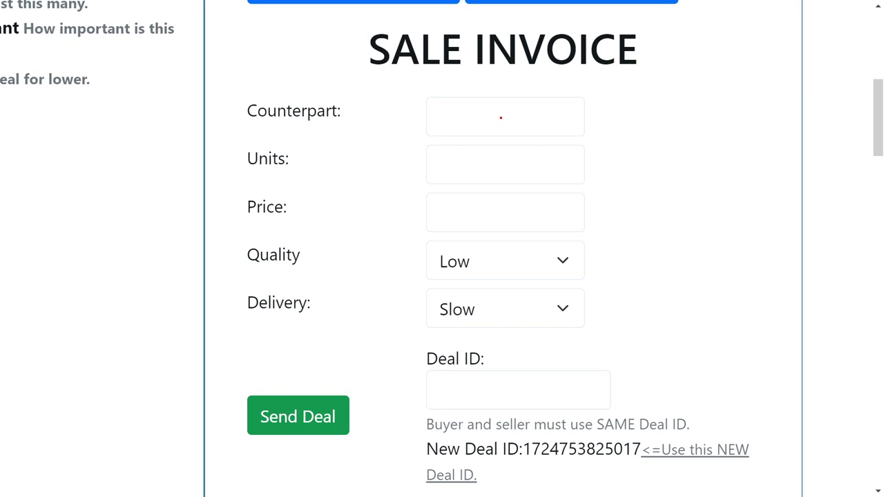
Mark the Counterpart field of the Sale Invoice with a red arrow and underline its label.
mouse_move(604, 95)
mouse_down()
mouse_move(622, 134)
mouse_move(673, 117)
mouse_up()
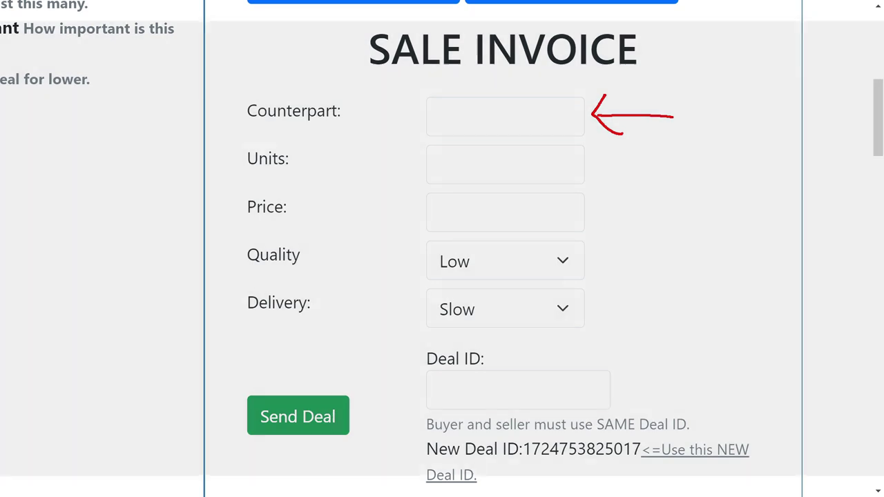
drag(239, 143, 350, 125)
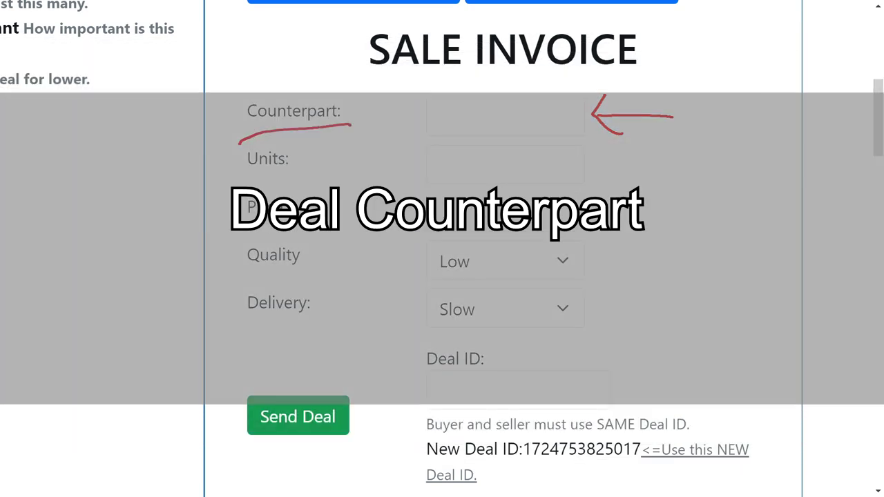
drag(683, 107, 695, 97)
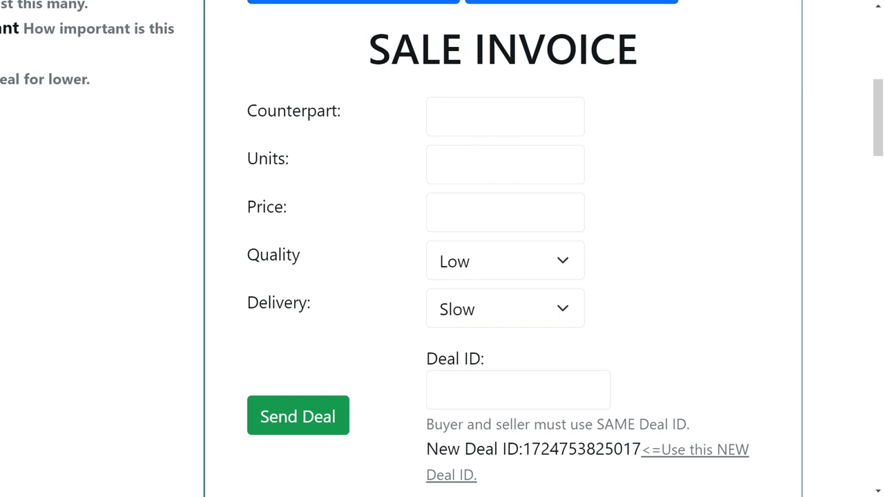
Examine the role, round, product and group details at the head of the RPG dashboard.
scroll(509, 272, left, 4)
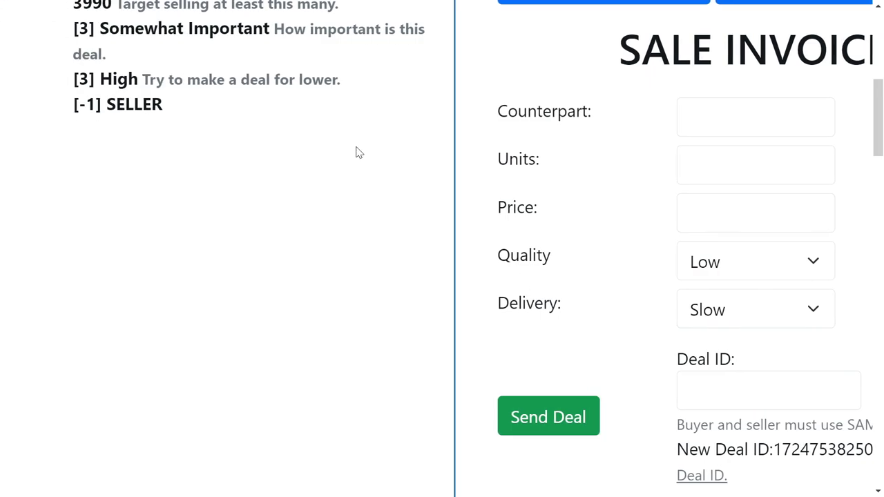
scroll(375, 250, up, 8)
scroll(415, 263, up, 3)
scroll(415, 262, left, 3)
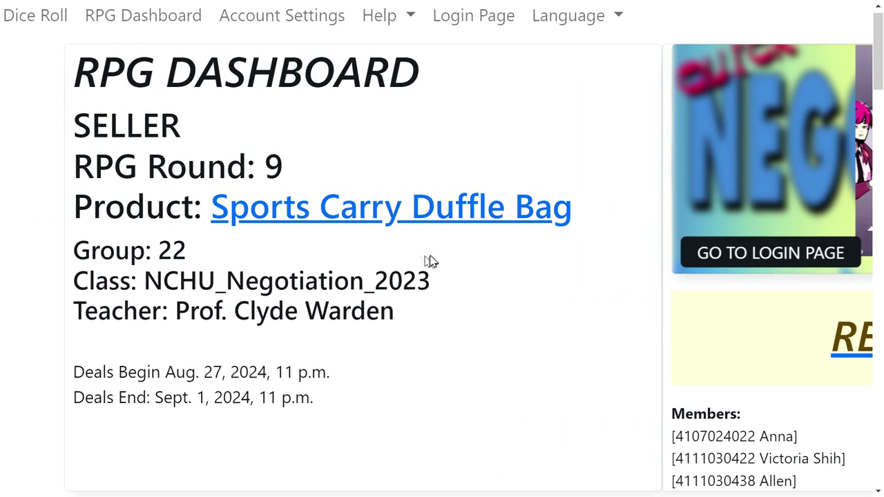
scroll(430, 261, right, 6)
Draw a red arrow pointing at the Price field of the Sale Invoice form.
scroll(529, 336, down, 5)
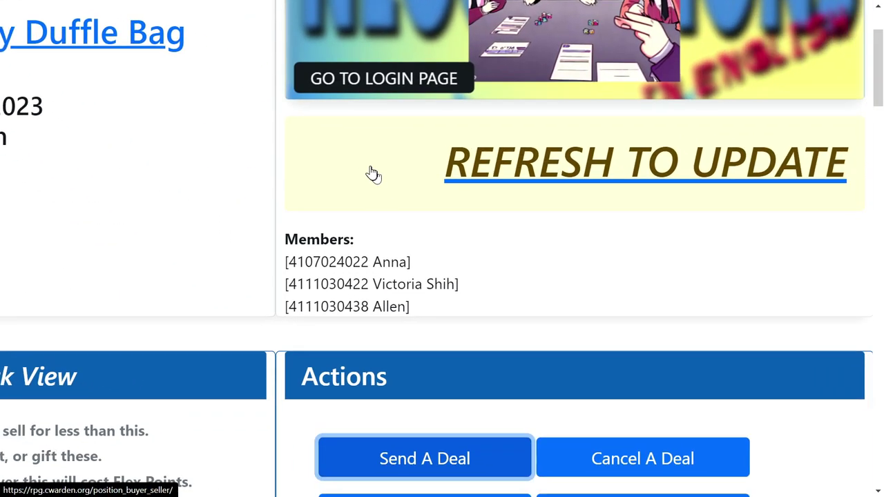
scroll(570, 187, down, 3)
scroll(570, 186, right, 2)
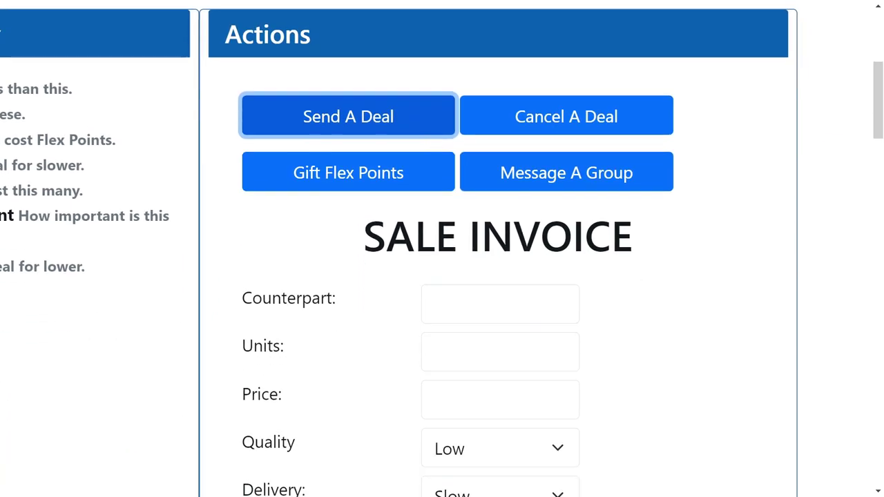
scroll(570, 187, down, 3)
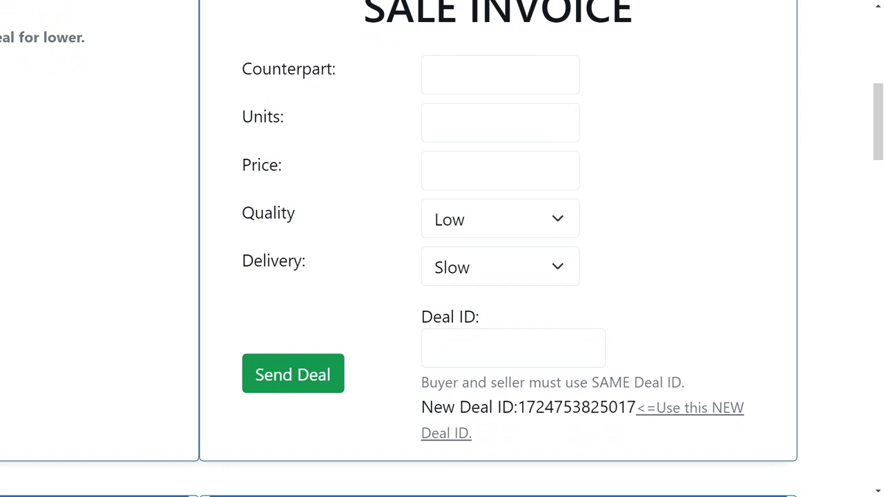
scroll(627, 199, down, 1)
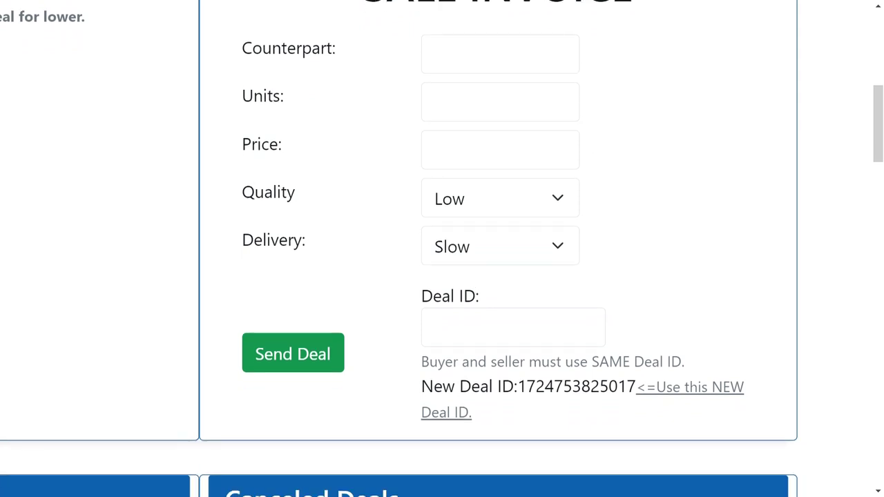
scroll(627, 199, up, 1)
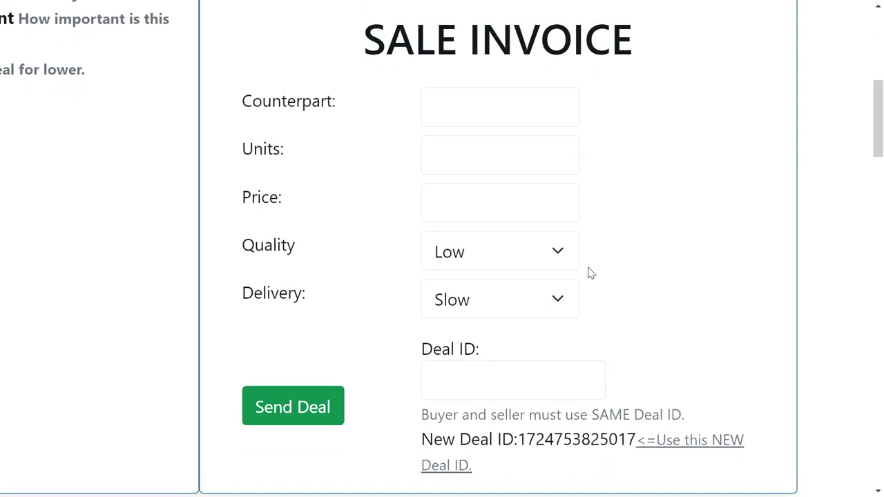
drag(603, 183, 624, 231)
drag(583, 207, 677, 207)
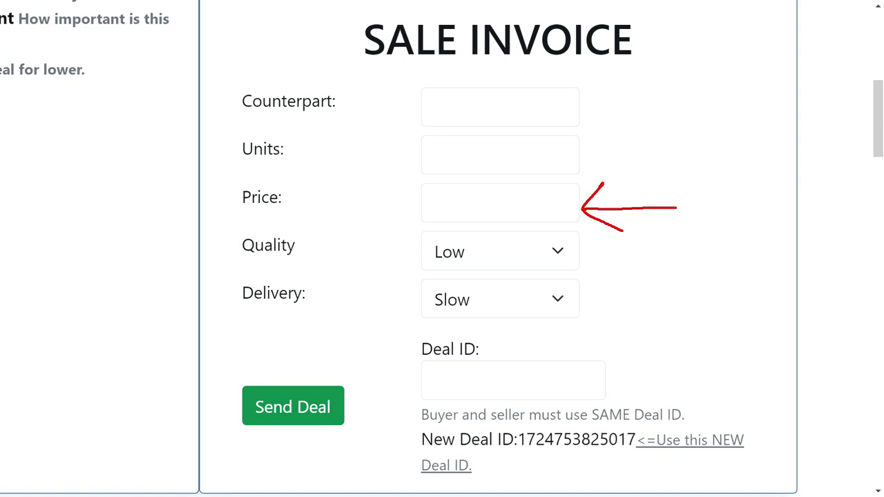
Handwrite the example price 1200.20 in red inside the Price field of the Sale Invoice.
mouse_move(454, 190)
mouse_down()
mouse_move(451, 215)
mouse_move(478, 211)
mouse_up()
mouse_move(488, 196)
mouse_down()
mouse_move(483, 209)
mouse_move(490, 198)
mouse_up()
mouse_move(505, 196)
mouse_down()
mouse_move(504, 208)
mouse_move(536, 212)
mouse_up()
click(518, 204)
drag(542, 200, 509, 208)
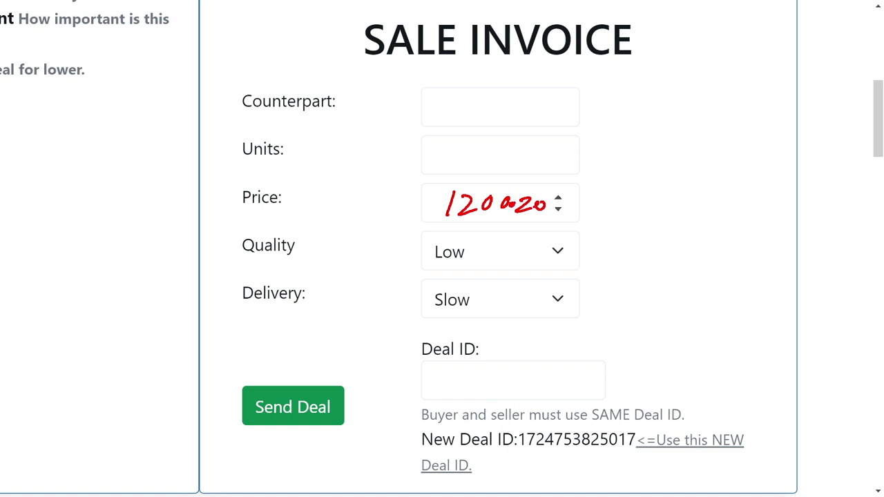
Draw a circled decimal point and a crossed-out comma in red beside the Price field, and clear the markings.
drag(631, 200, 632, 204)
drag(665, 242, 661, 263)
drag(671, 244, 713, 276)
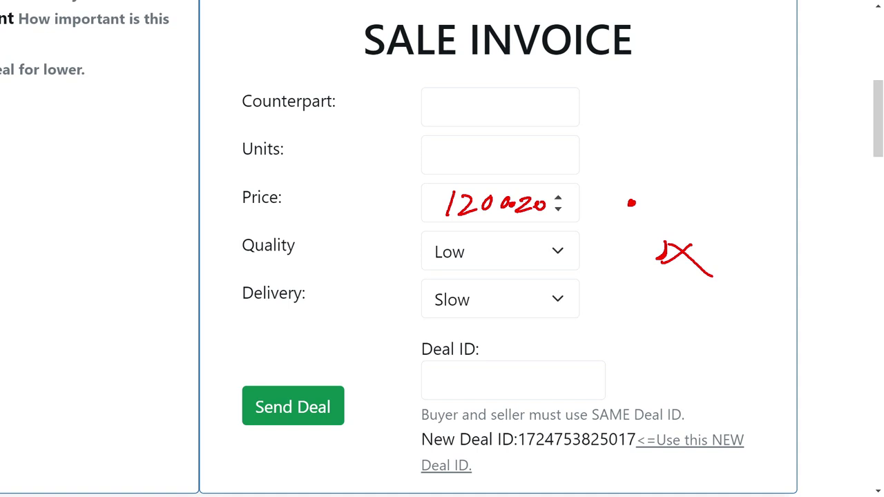
mouse_move(636, 192)
mouse_down()
mouse_move(639, 201)
mouse_move(646, 188)
mouse_up()
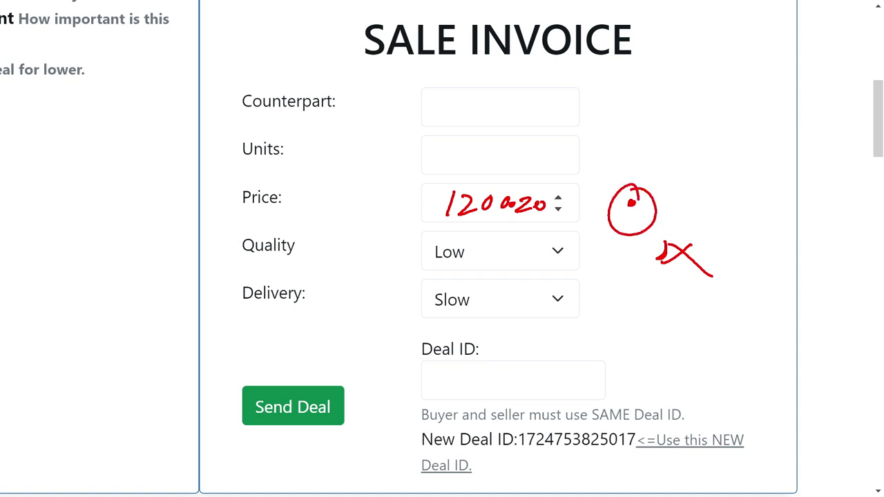
key(Escape)
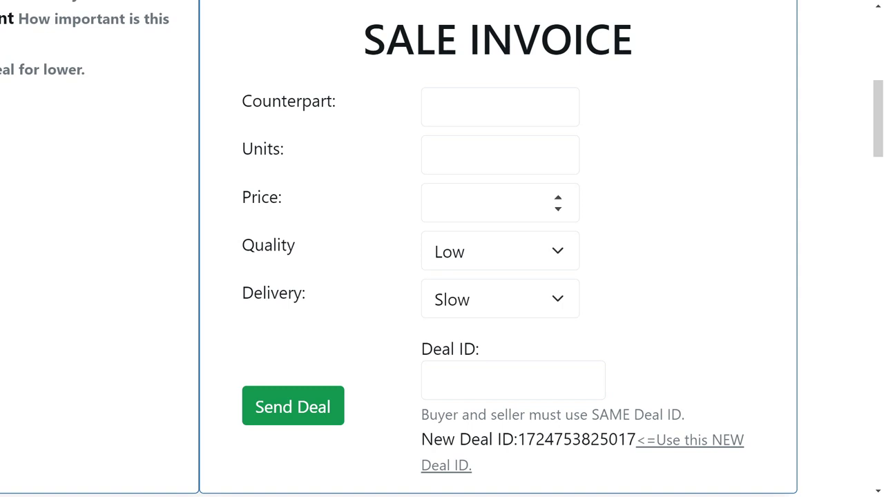
Look through the available Quality and Delivery options of the Sale Invoice without changing either choice.
click(559, 254)
click(620, 278)
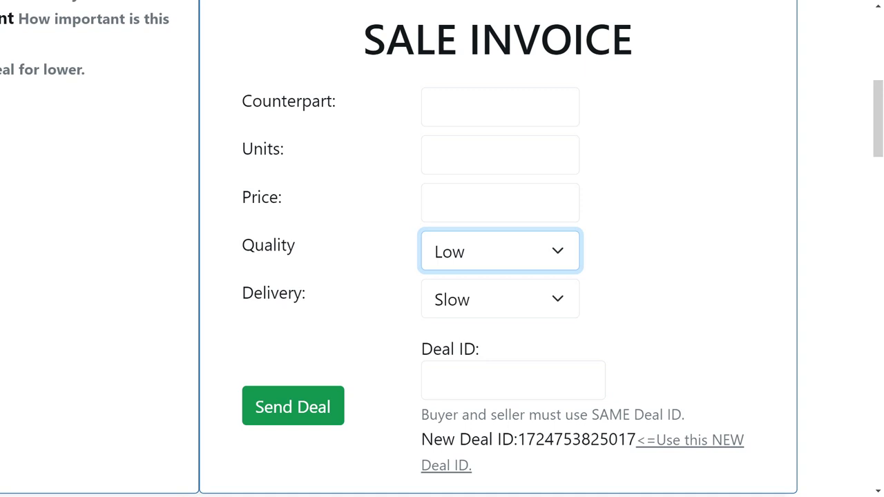
click(570, 297)
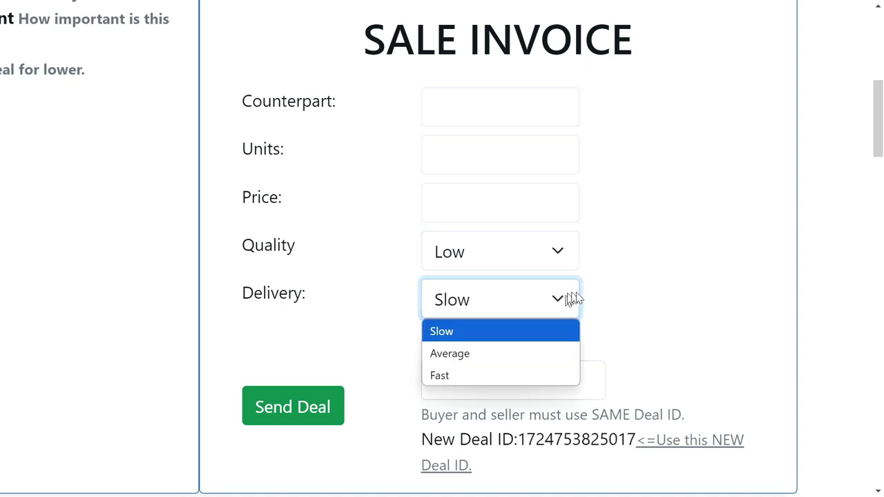
click(640, 304)
Draw a bold red exclamation mark beside the Deal ID field of the Sale Invoice and clear it.
scroll(677, 207, down, 2)
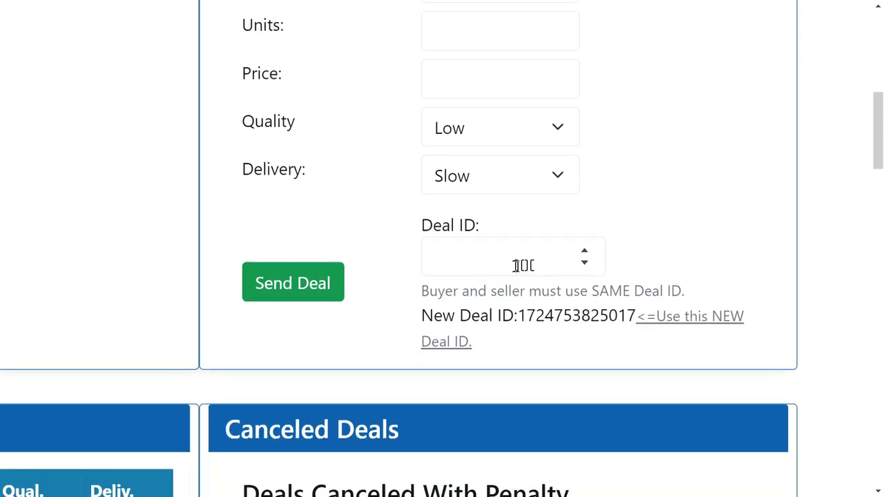
scroll(641, 272, down, 1)
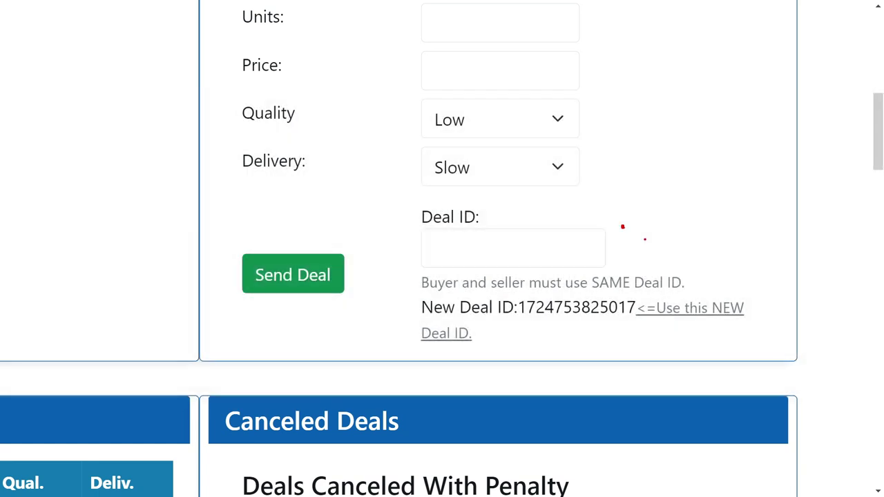
mouse_move(623, 257)
mouse_down()
mouse_move(642, 226)
mouse_move(626, 270)
mouse_up()
mouse_move(627, 229)
mouse_down()
mouse_move(634, 253)
mouse_move(624, 272)
mouse_up()
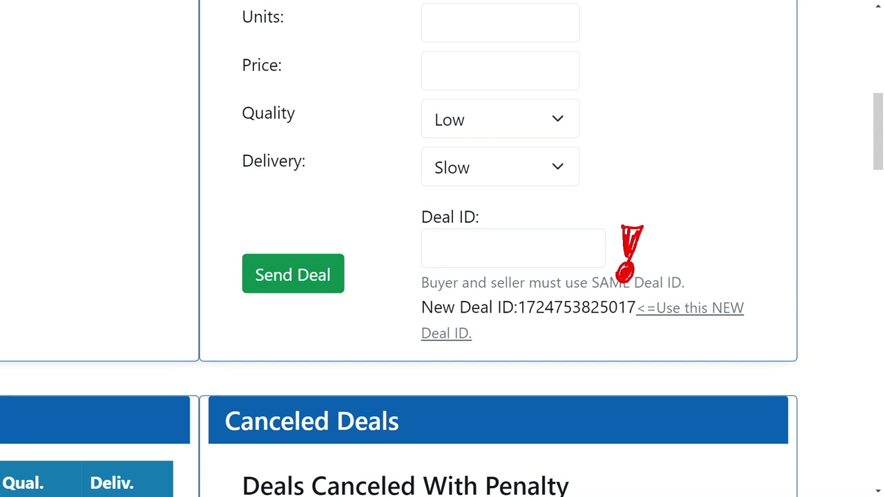
key(Escape)
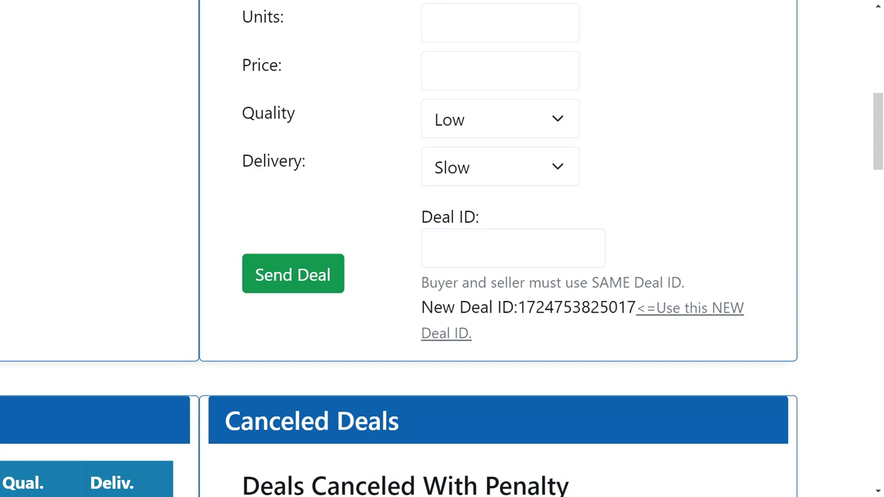
Handwrite ABC123 in red inside the Deal ID field, cross it out and clear the markings.
drag(433, 245, 585, 249)
mouse_move(442, 236)
mouse_down()
mouse_move(431, 267)
mouse_move(448, 271)
mouse_move(464, 254)
mouse_move(478, 267)
mouse_up()
mouse_move(490, 241)
mouse_down()
mouse_move(484, 253)
mouse_move(496, 257)
mouse_up()
mouse_move(508, 243)
mouse_down()
mouse_move(504, 270)
mouse_move(550, 268)
mouse_move(537, 269)
mouse_up()
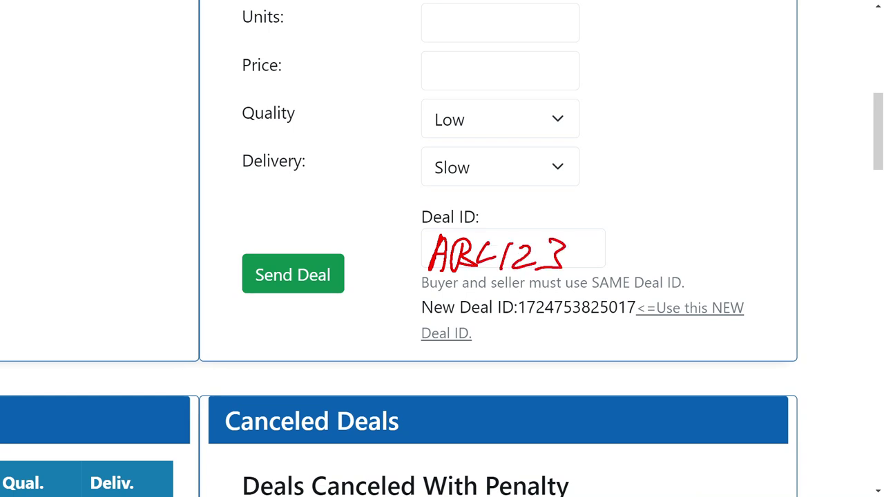
mouse_move(541, 207)
mouse_down()
mouse_move(502, 243)
mouse_move(423, 284)
mouse_up()
drag(414, 200, 553, 281)
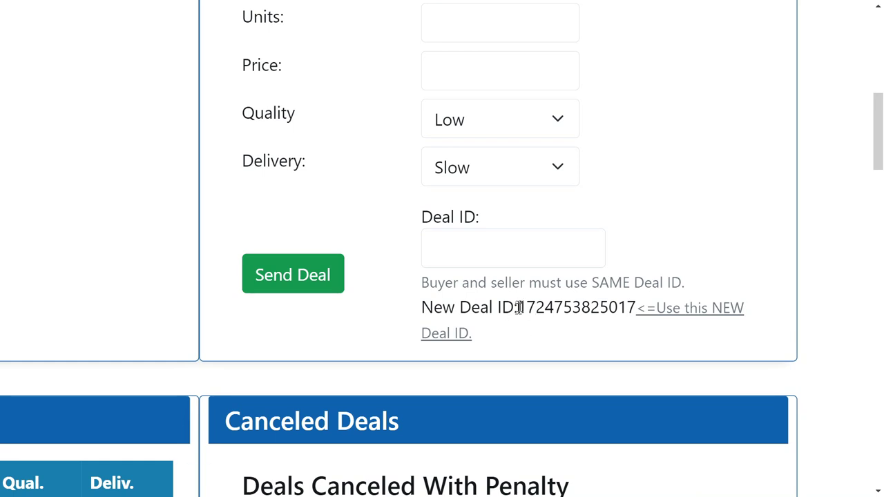
Fill the Deal ID field with the offered new ID and annotate it with a red arrow to an underlined note reading Group.
scroll(523, 308, left, 1)
scroll(542, 307, right, 1)
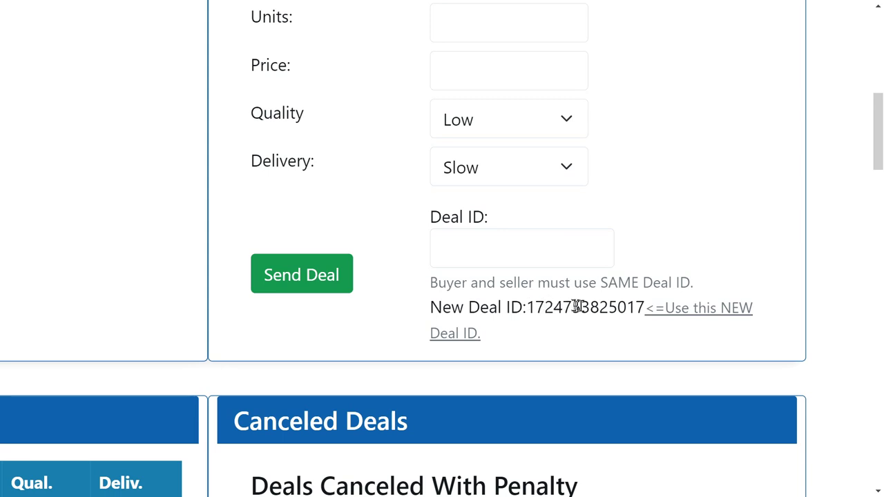
click(683, 312)
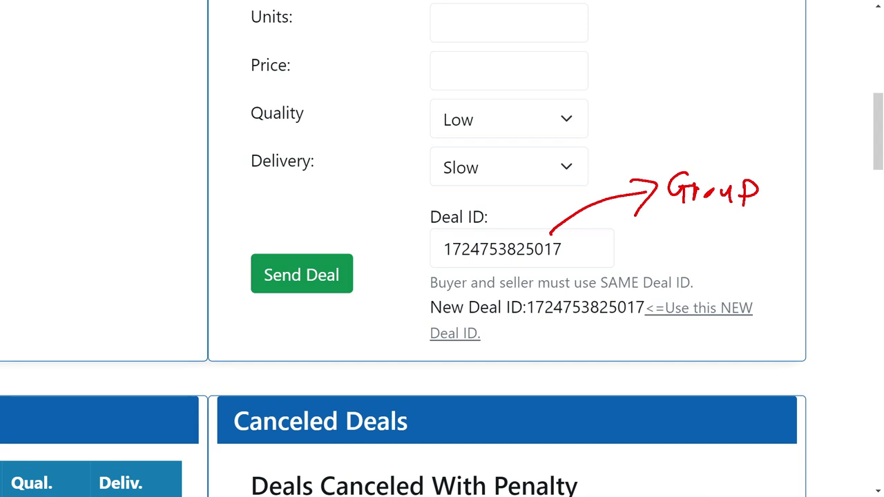
mouse_move(655, 217)
mouse_down()
mouse_move(758, 213)
mouse_move(719, 225)
mouse_move(760, 221)
mouse_up()
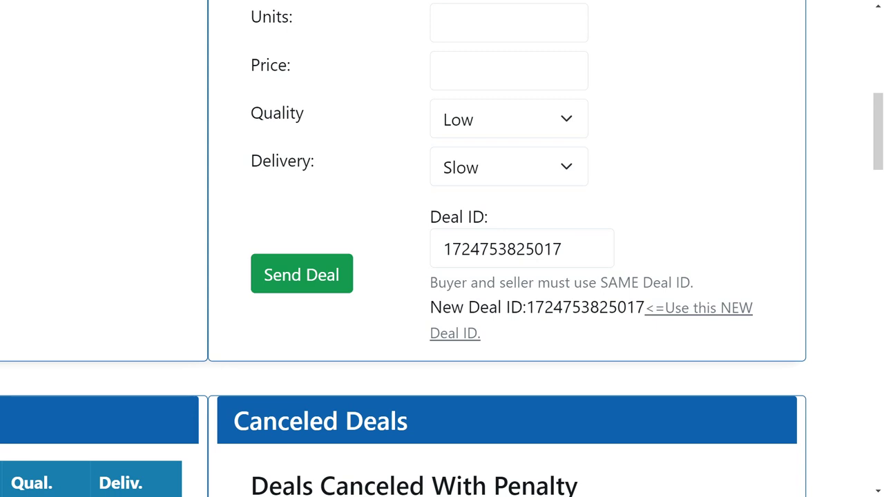
Handwrite a red note in the empty area beside the filled Deal ID field, clear it and return to the whole Sale Invoice.
mouse_move(651, 168)
mouse_down()
mouse_move(620, 188)
mouse_move(644, 201)
mouse_up()
mouse_move(670, 182)
mouse_down()
mouse_move(658, 193)
mouse_move(667, 201)
mouse_up()
drag(676, 181, 701, 200)
drag(729, 163, 709, 206)
mouse_move(705, 189)
mouse_down()
mouse_move(762, 208)
mouse_move(779, 203)
mouse_up()
drag(689, 263, 688, 269)
mouse_move(622, 280)
mouse_down()
mouse_move(717, 252)
mouse_move(626, 277)
mouse_up()
scroll(671, 164, up, 3)
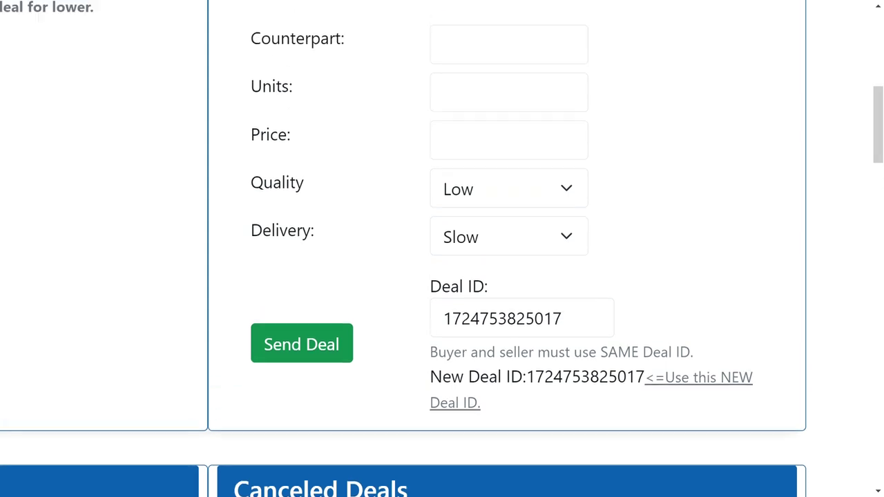
scroll(711, 223, down, 1)
scroll(733, 159, up, 2)
scroll(733, 158, down, 2)
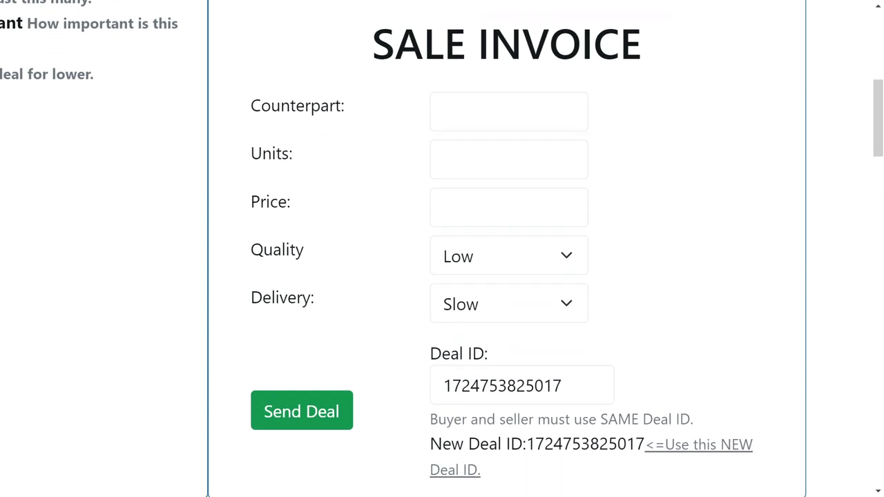
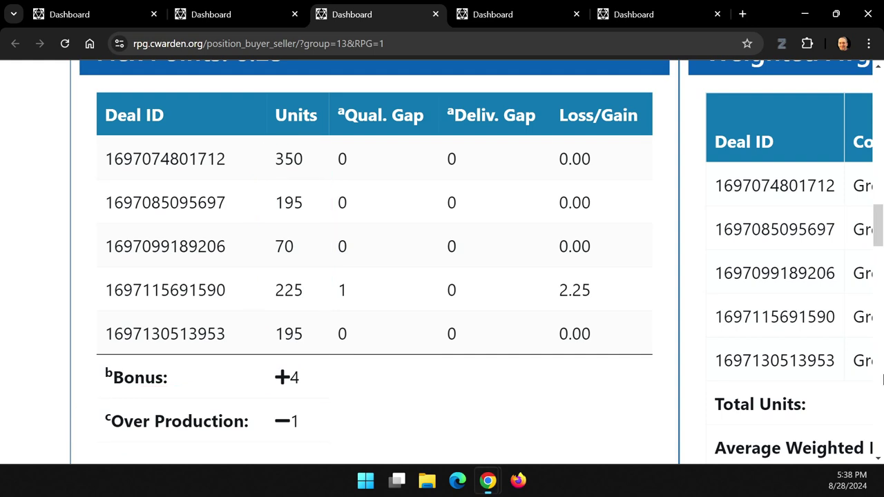
Mark the production-over-MAX footnote in red by underlining its wording, circling the 1 and boxing 10%, and clear the markings.
scroll(475, 403, down, 3)
scroll(497, 228, down, 2)
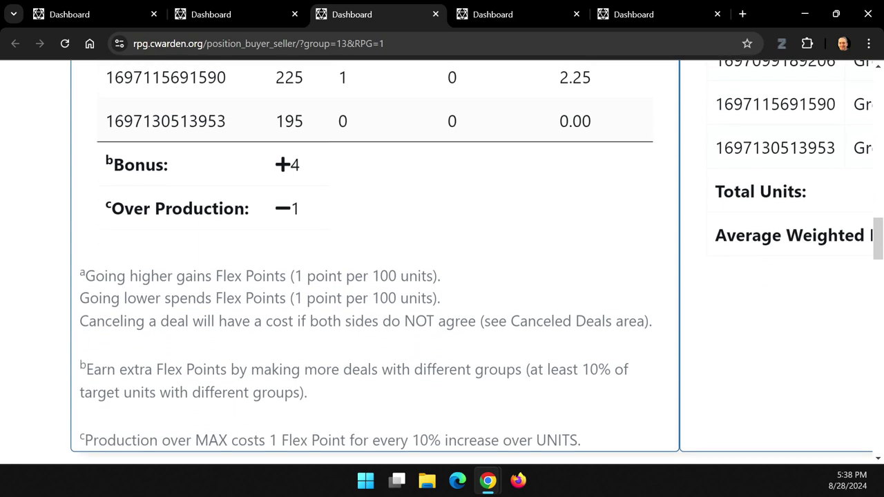
scroll(501, 211, up, 1)
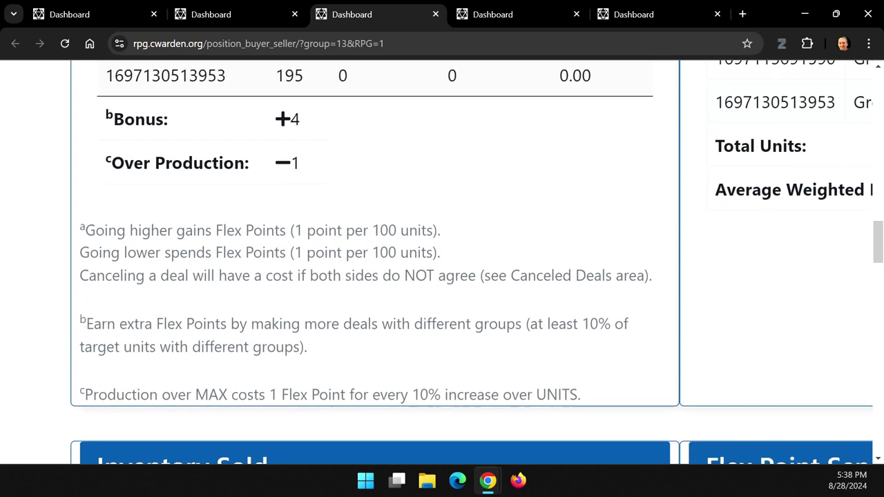
scroll(501, 210, right, 1)
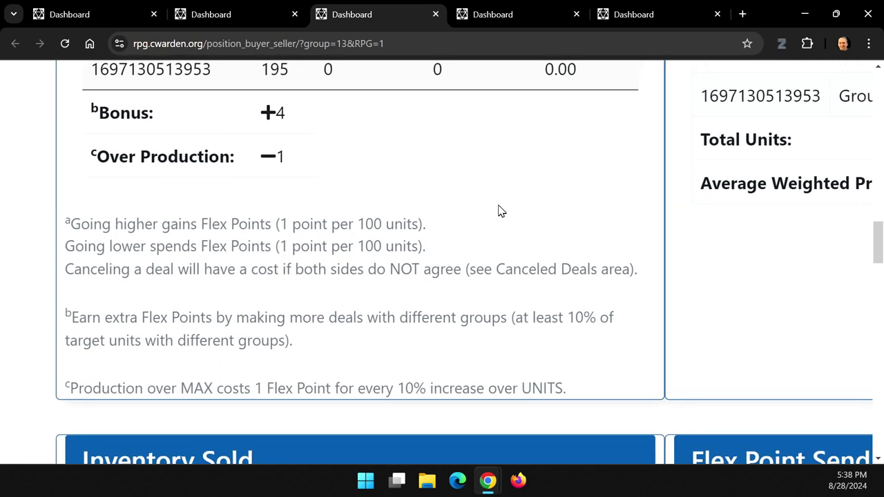
ctrl+scroll(501, 211, up, 3)
scroll(401, 373, left, 3)
scroll(456, 359, down, 3)
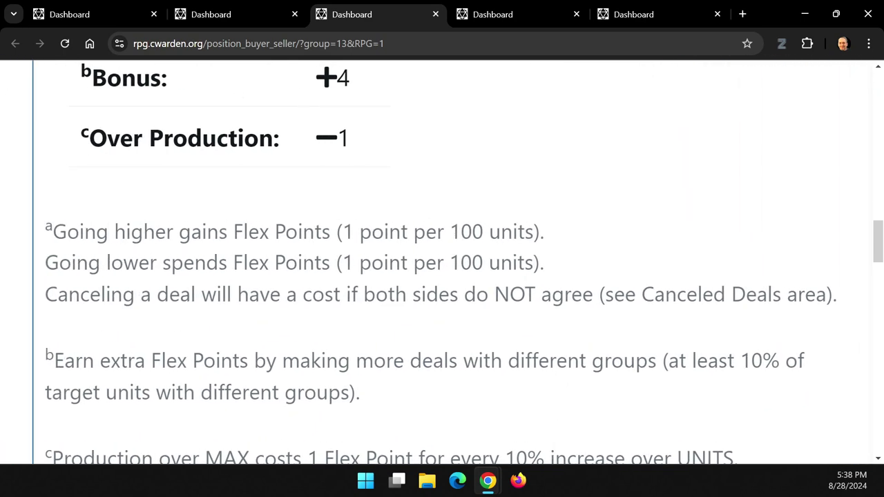
ctrl+scroll(470, 224, up, 2)
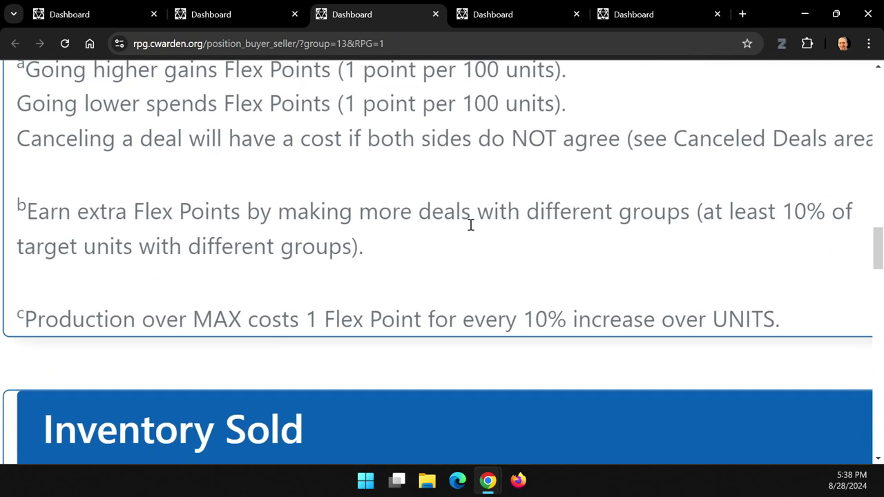
ctrl+scroll(471, 224, down, 3)
ctrl+scroll(470, 225, up, 2)
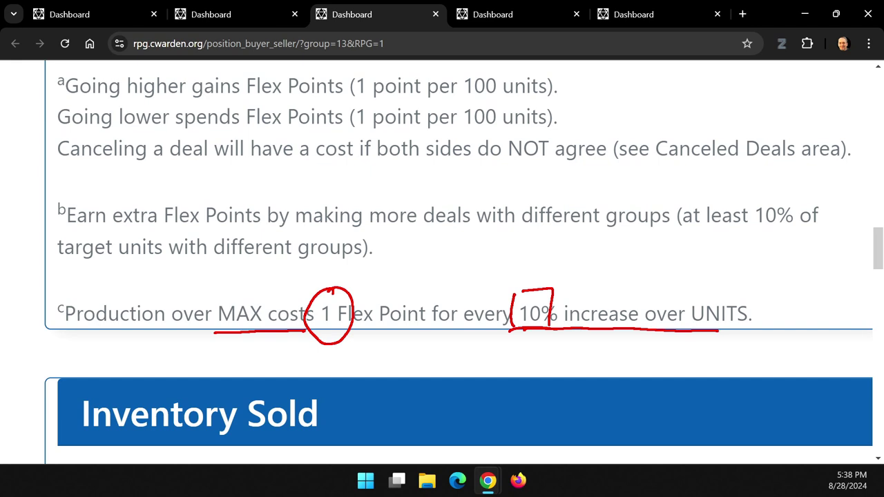
key(Escape)
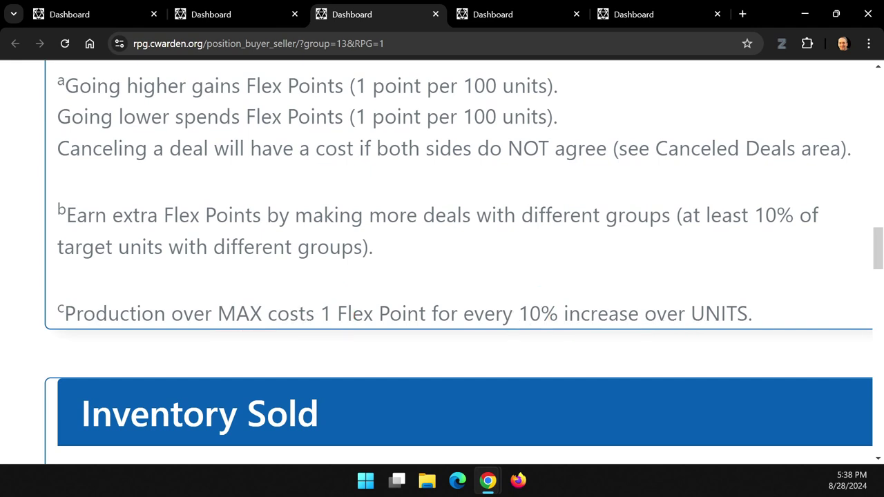
Draw red marks over the Flex Points footnotes, clear them and return to the deal rows above.
mouse_move(467, 170)
mouse_down()
mouse_move(465, 307)
mouse_move(483, 284)
mouse_up()
mouse_move(535, 301)
mouse_down()
mouse_move(514, 299)
mouse_move(529, 301)
mouse_up()
key(Escape)
scroll(464, 270, up, 4)
scroll(491, 335, up, 3)
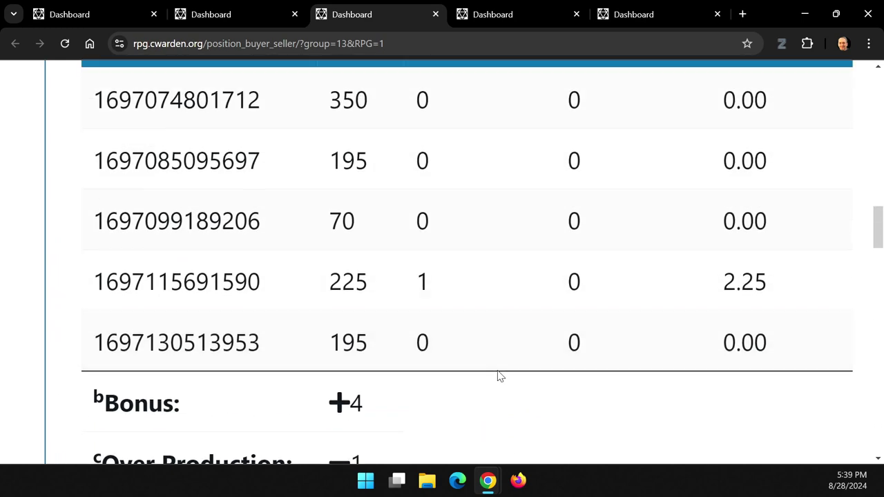
Switch to group 69's dashboard and review its seller position, completed and canceled deals, and Flex Points table.
click(505, 20)
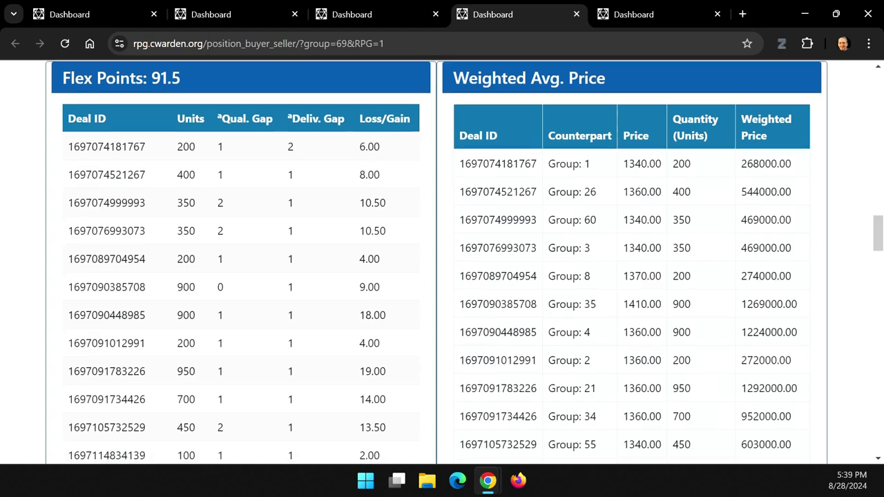
scroll(417, 276, up, 15)
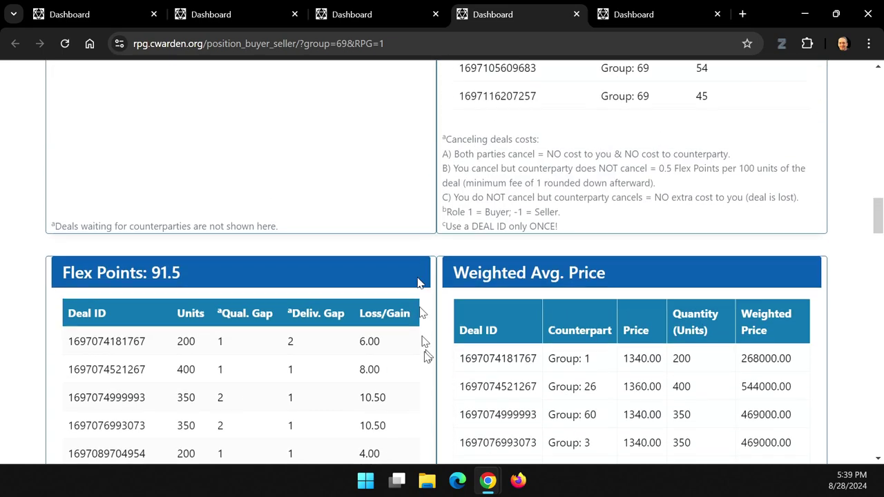
scroll(442, 293, down, 7)
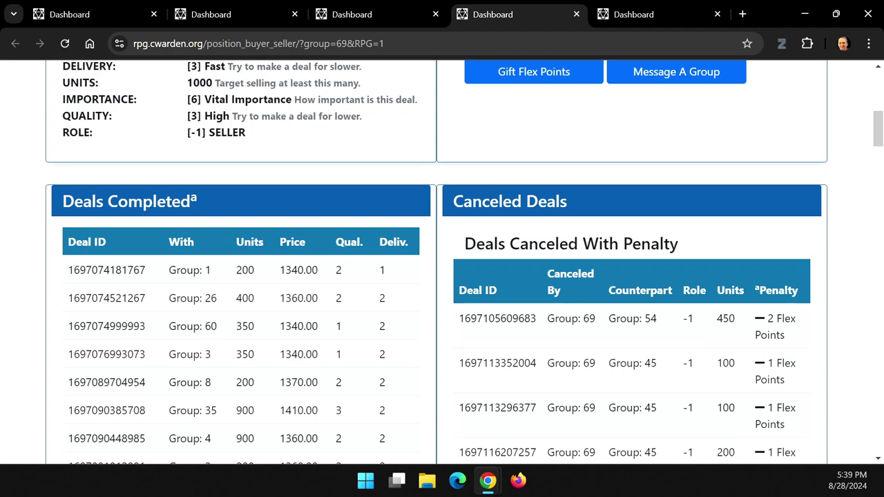
scroll(445, 128, down, 15)
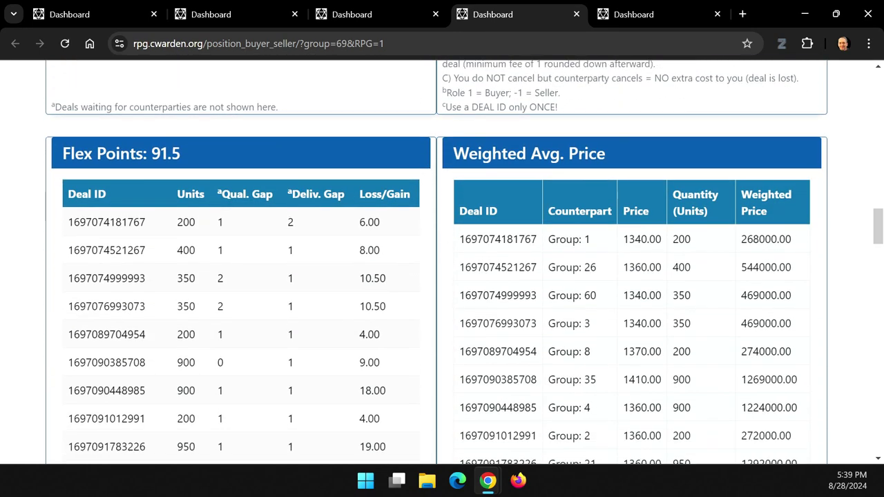
scroll(438, 161, down, 2)
scroll(435, 238, up, 1)
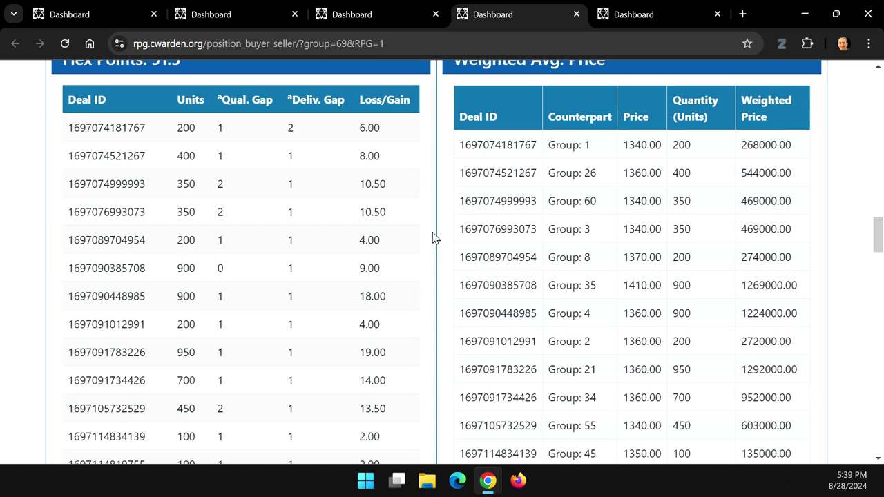
Examine group 69's Bonus and Over Production rows enlarged, along with the head of its Flex Points table.
scroll(412, 385, down, 3)
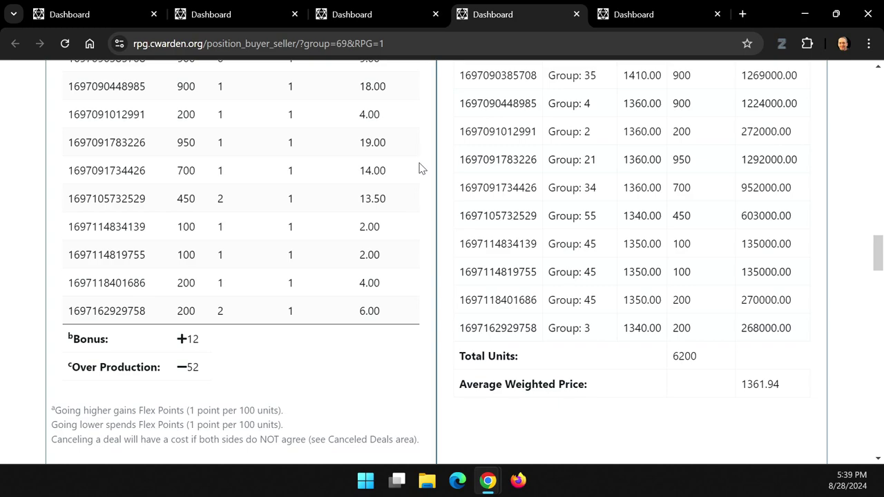
key(ctrl+plus)
key(ctrl+plus)
key(ctrl+plus)
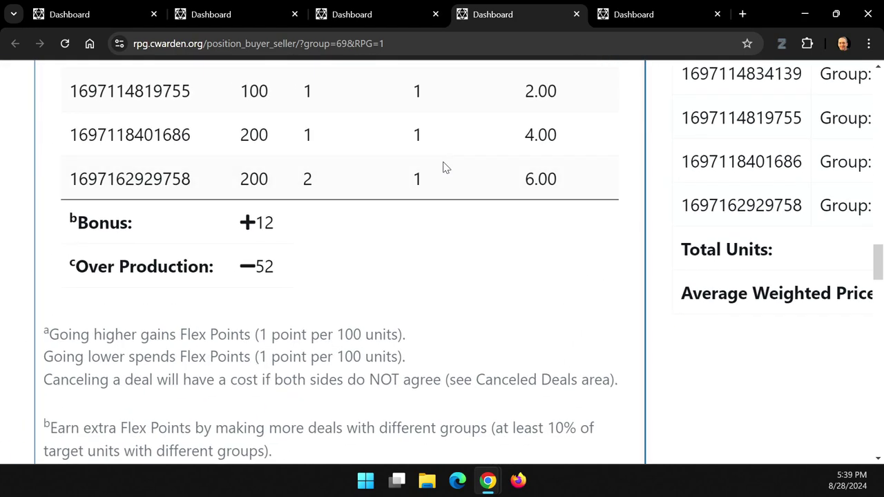
key(ctrl+plus)
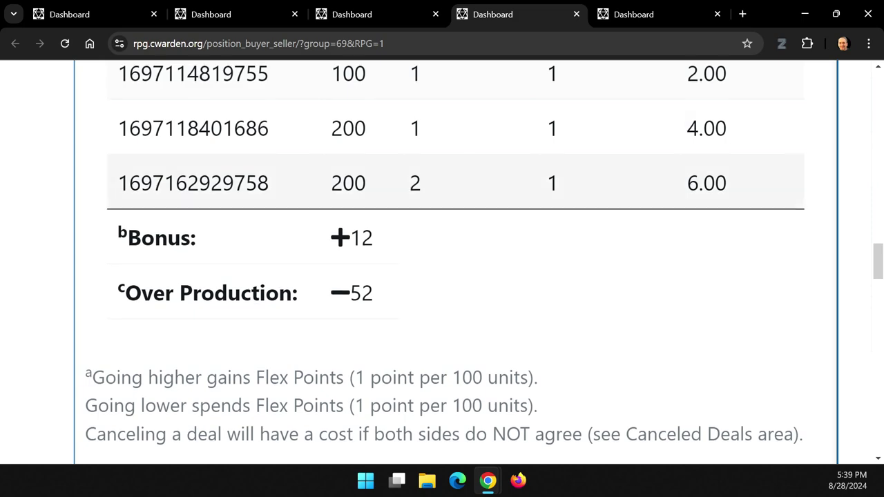
scroll(461, 271, up, 10)
scroll(523, 268, down, 1)
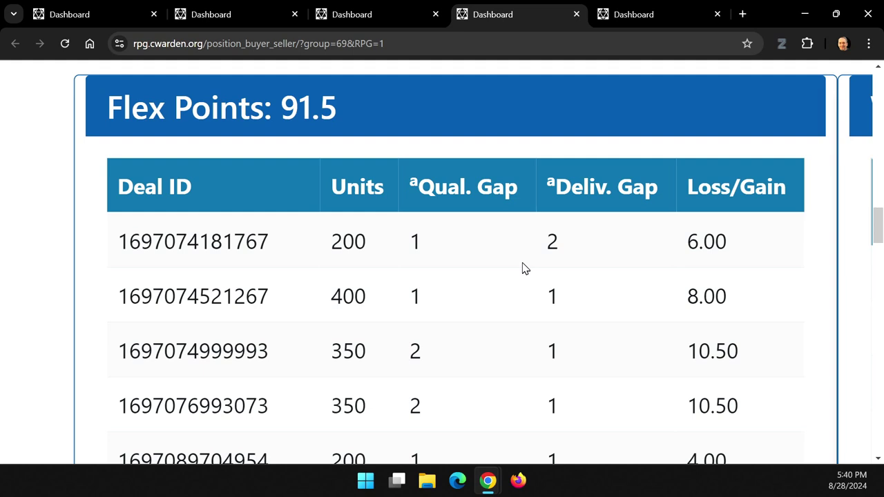
Mark the Qual. Gap and Deliv. Gap headings of group 69's Flex Points table, and view its Bonus, Over Production and footnotes.
scroll(523, 268, down, 1)
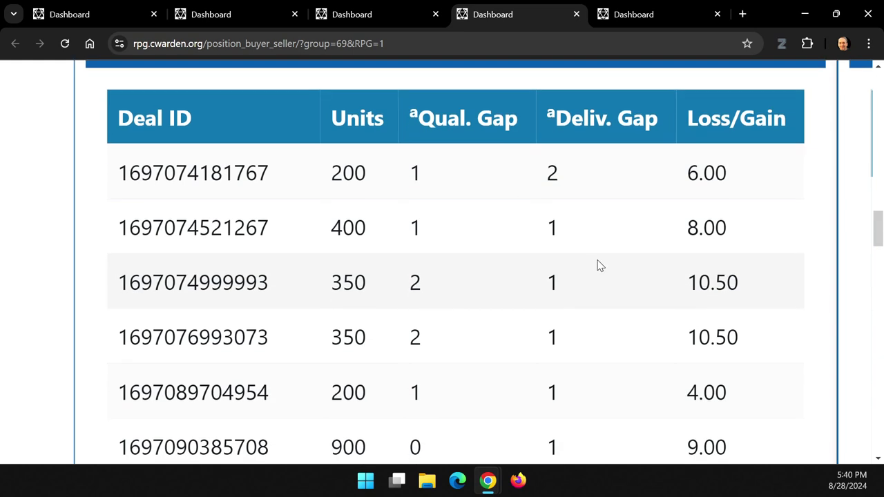
ctrl+scroll(435, 166, down, 3)
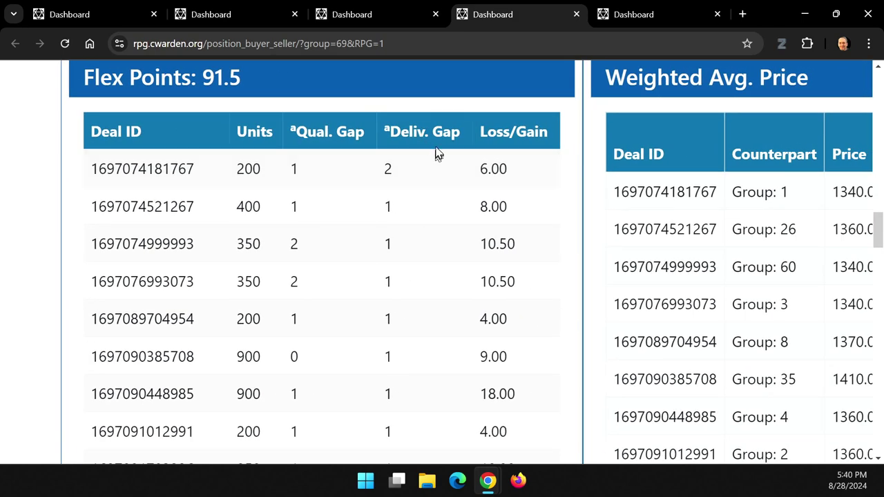
mouse_move(302, 140)
mouse_down()
mouse_move(293, 337)
mouse_move(306, 137)
mouse_up()
mouse_move(379, 146)
mouse_down()
mouse_move(373, 349)
mouse_move(388, 141)
mouse_up()
scroll(416, 365, down, 3)
scroll(462, 217, down, 6)
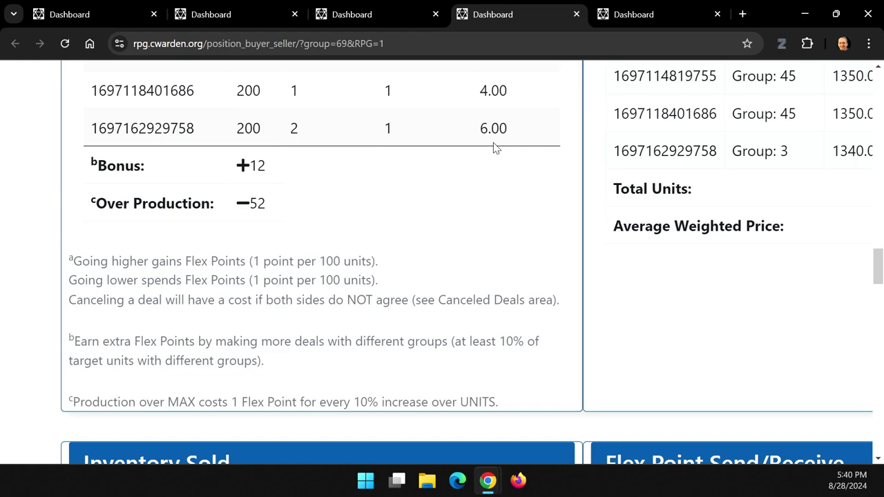
Examine all of group 69's Flex Points deal rows beside the Weighted Avg. Price table, down to the footnotes.
key(ctrl+minus)
scroll(423, 440, up, 4)
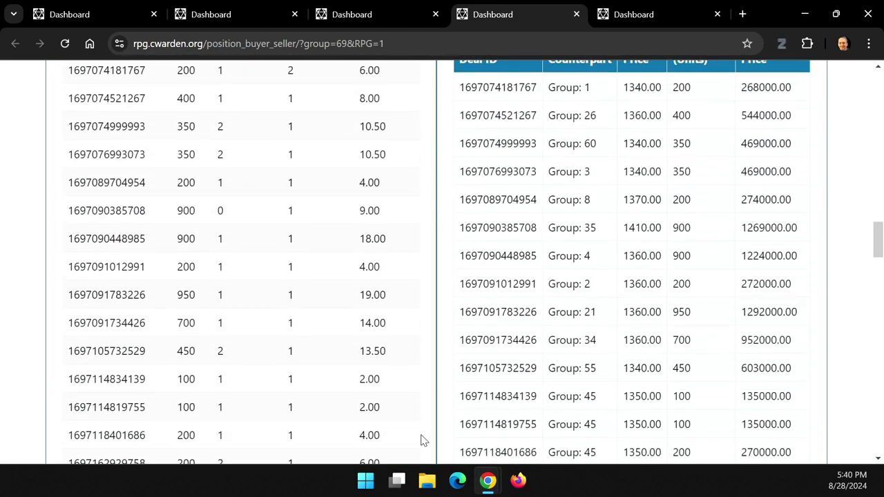
scroll(433, 244, up, 1)
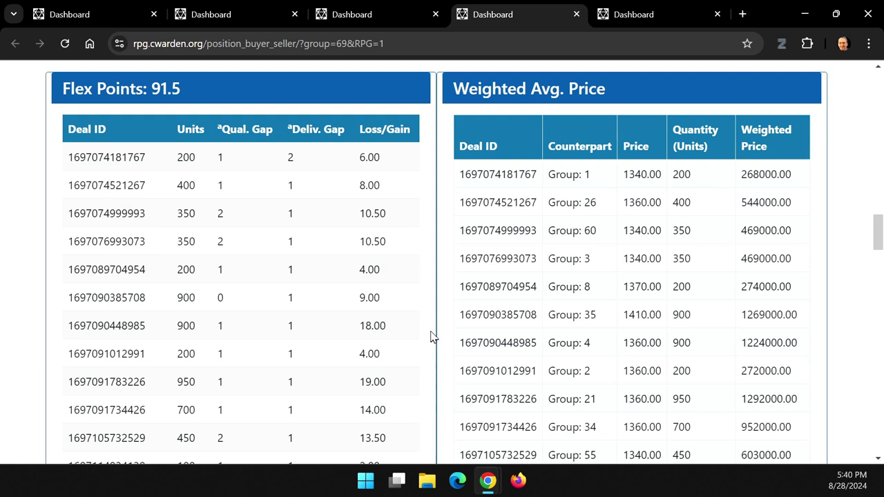
scroll(428, 336, down, 1)
scroll(418, 336, up, 1)
scroll(407, 335, down, 1)
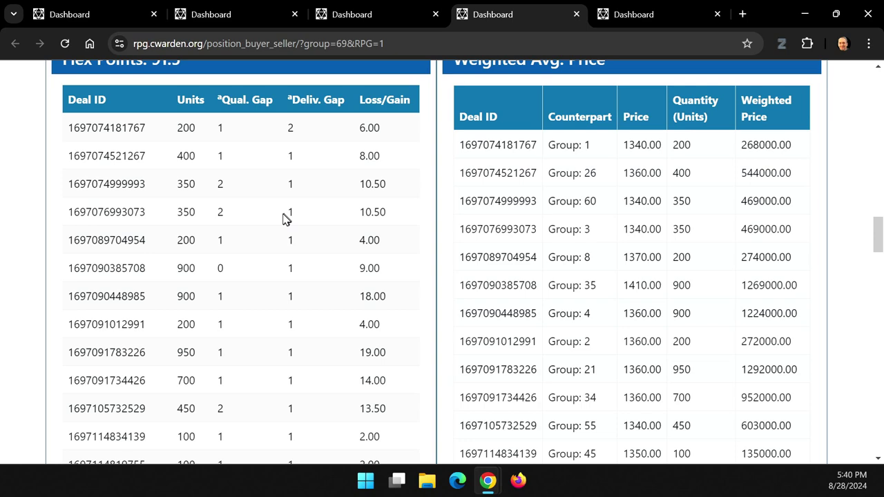
scroll(286, 219, down, 4)
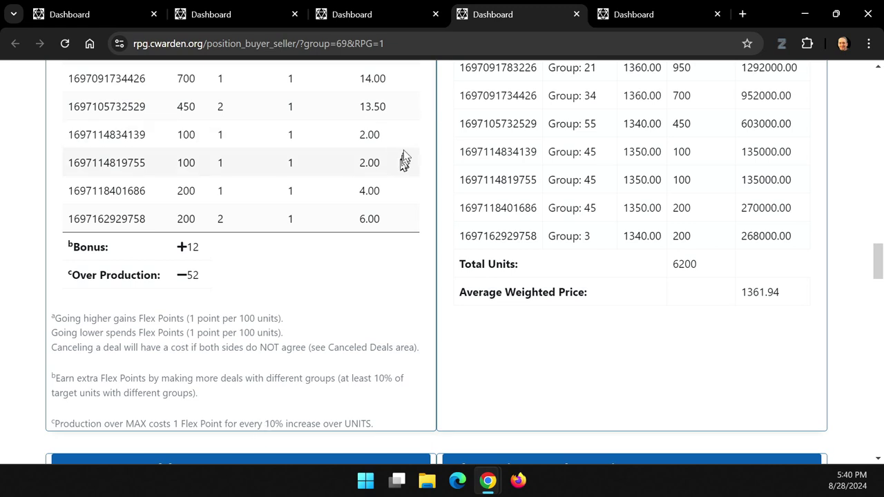
Circle the MAX Sales value in red in group 69's negotiation position, write 100 beside it, and clear the markings.
scroll(421, 330, up, 8)
scroll(437, 343, up, 10)
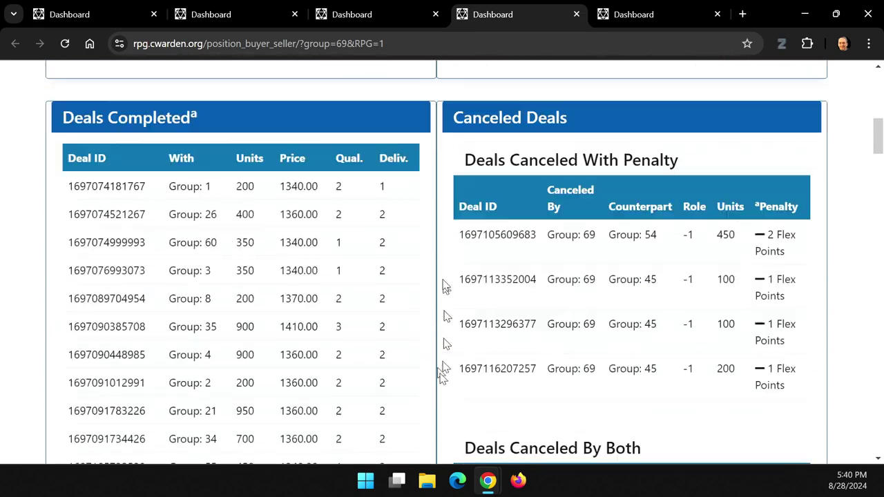
scroll(436, 221, down, 2)
scroll(436, 221, up, 5)
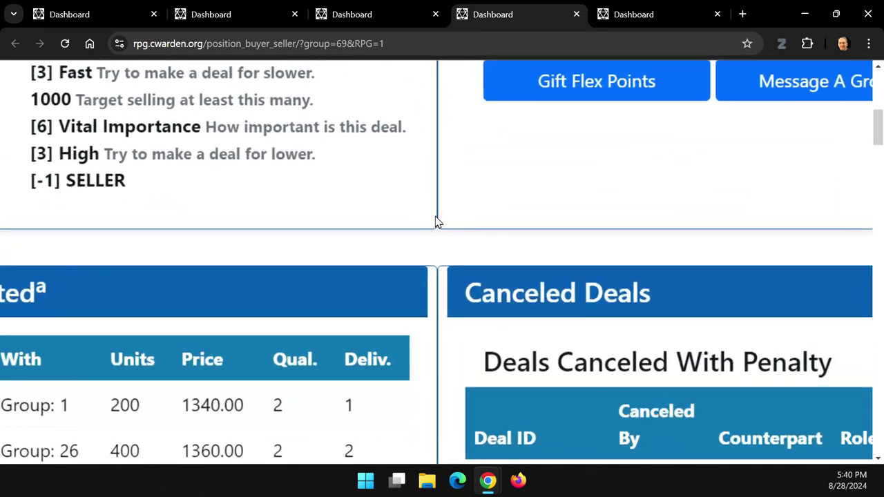
scroll(571, 152, up, 2)
scroll(571, 152, down, 1)
scroll(304, 131, up, 1)
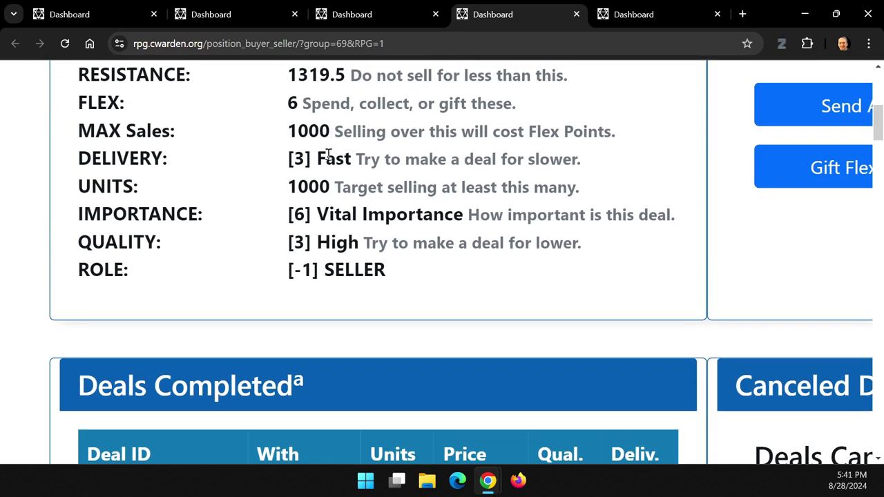
mouse_move(283, 122)
mouse_down()
mouse_move(317, 118)
mouse_move(287, 118)
mouse_up()
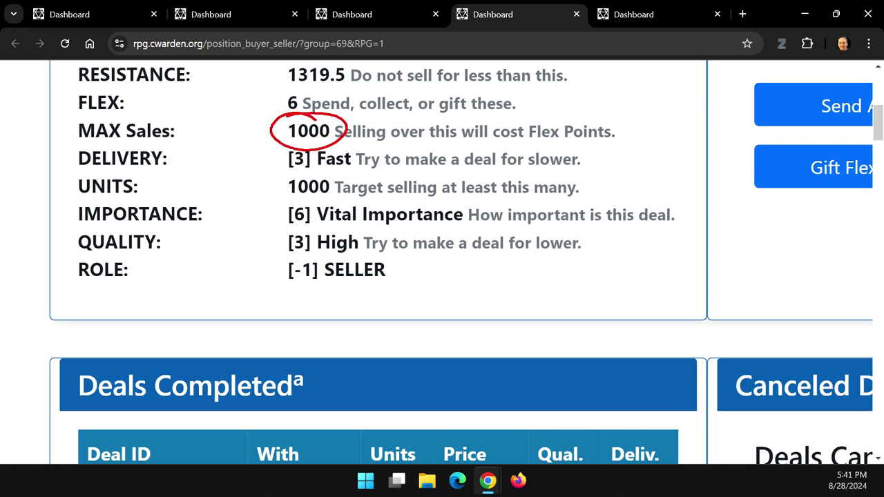
mouse_move(200, 123)
mouse_down()
mouse_move(195, 154)
mouse_move(214, 129)
mouse_move(235, 127)
mouse_up()
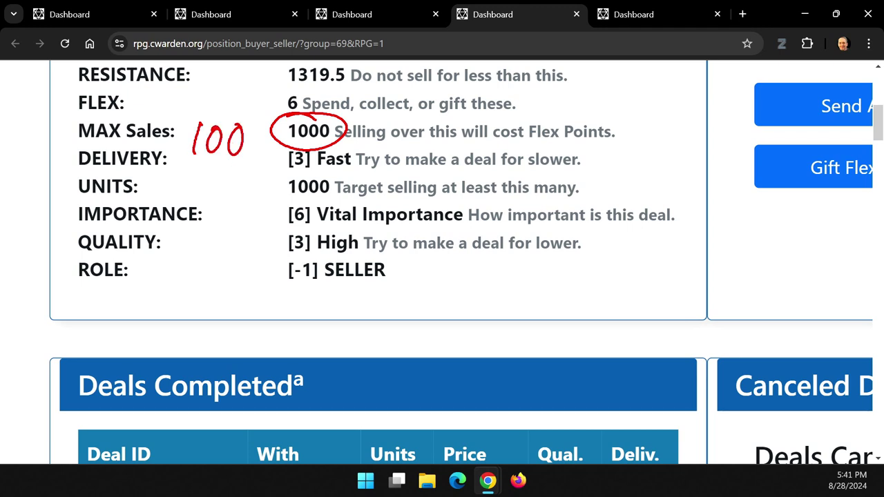
key(Escape)
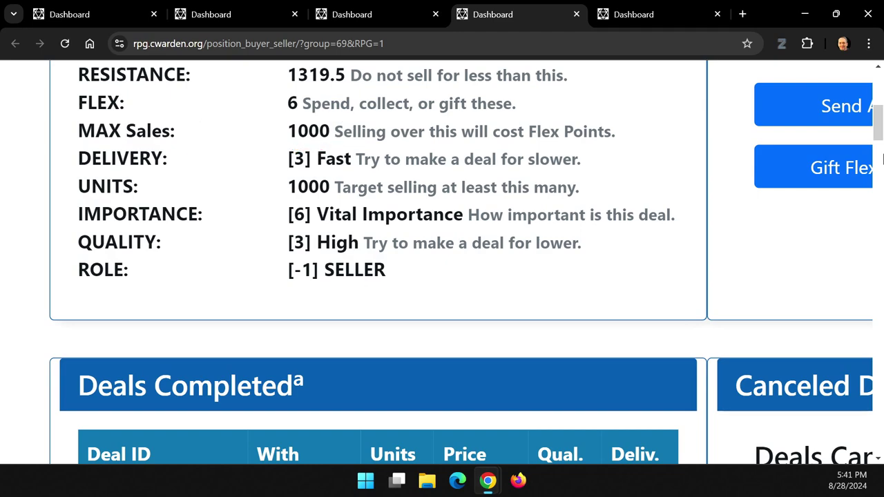
Review the units, gaps and Loss/Gain of group 69's Flex Points deals, along with the Bonus, Over Production and Total Units rows.
scroll(456, 339, down, 10)
scroll(495, 180, down, 8)
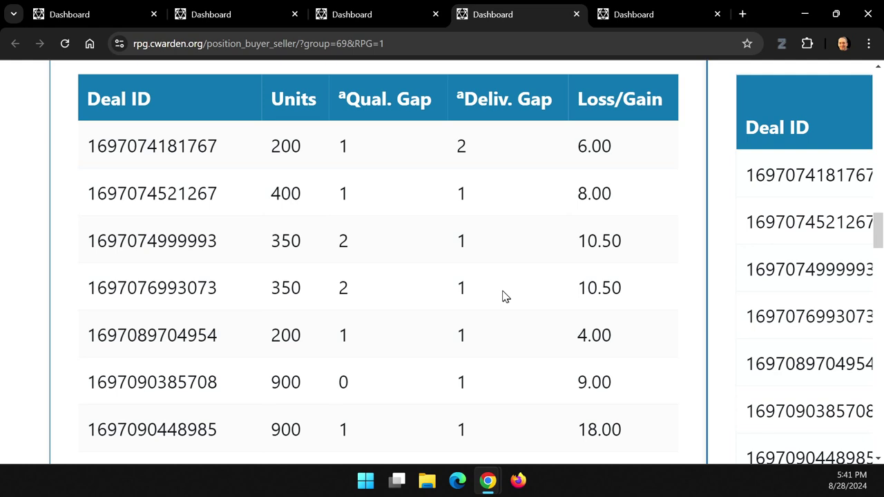
scroll(490, 363, down, 1)
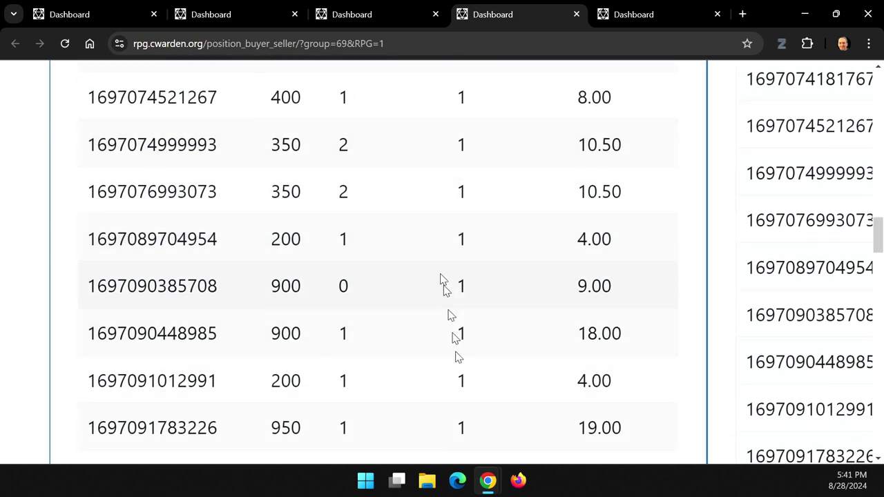
scroll(483, 404, down, 2)
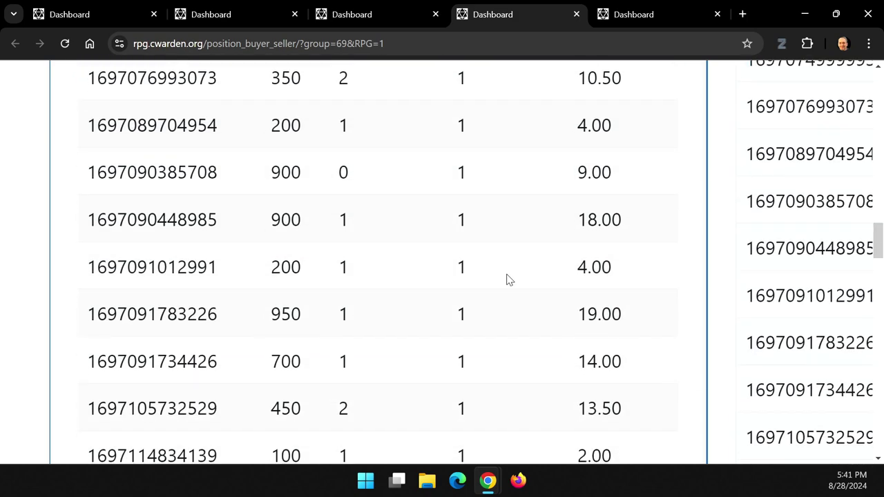
key(ctrl+minus)
key(ctrl+minus)
key(ctrl+minus)
key(ctrl+minus)
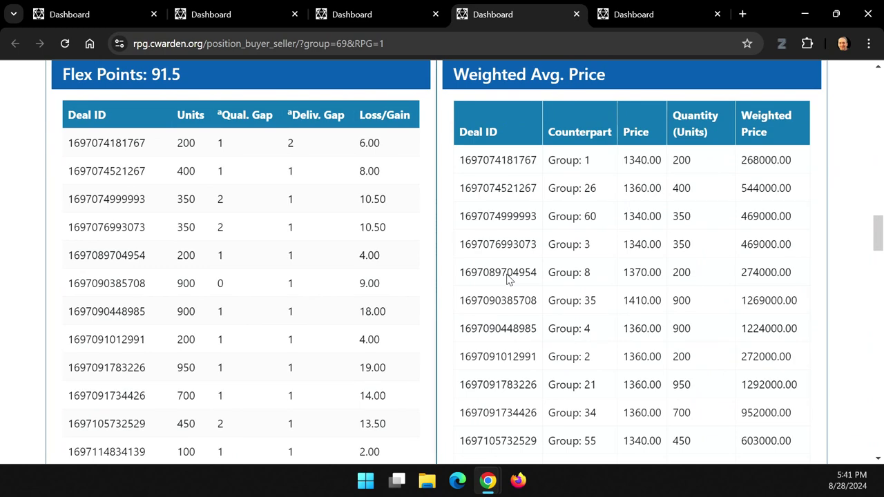
scroll(414, 336, down, 2)
scroll(452, 183, up, 3)
scroll(452, 183, down, 1)
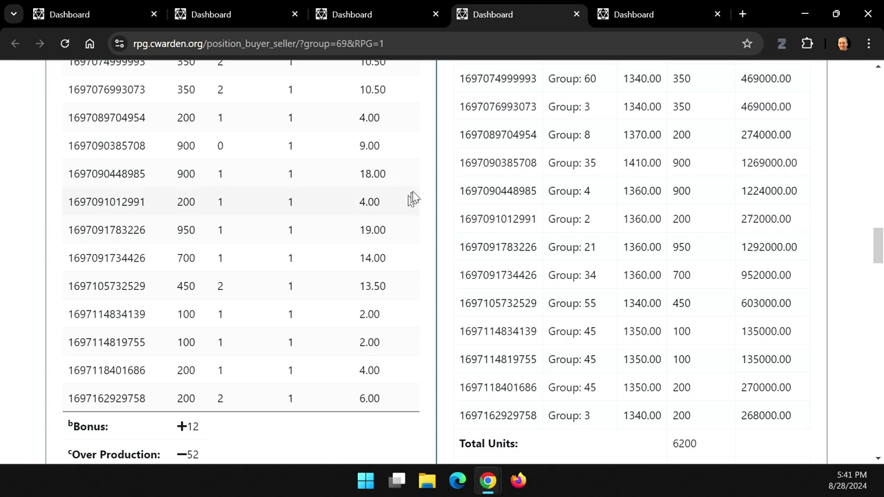
scroll(411, 201, up, 4)
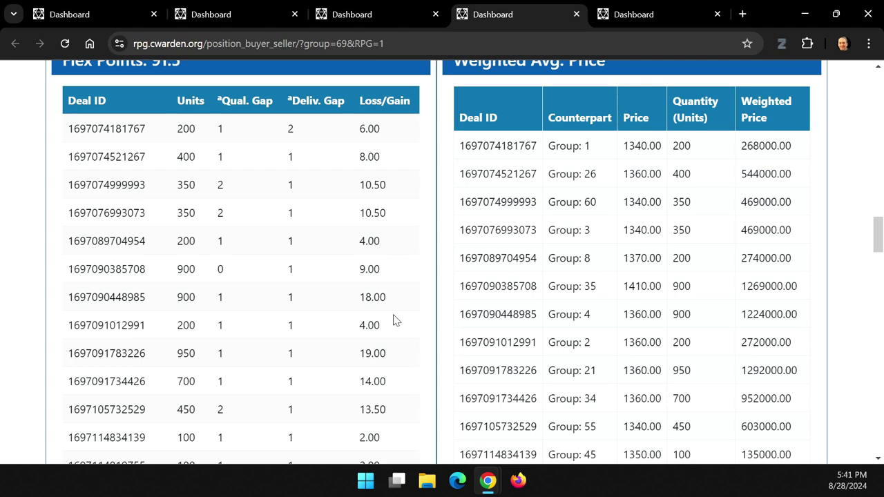
scroll(395, 320, down, 3)
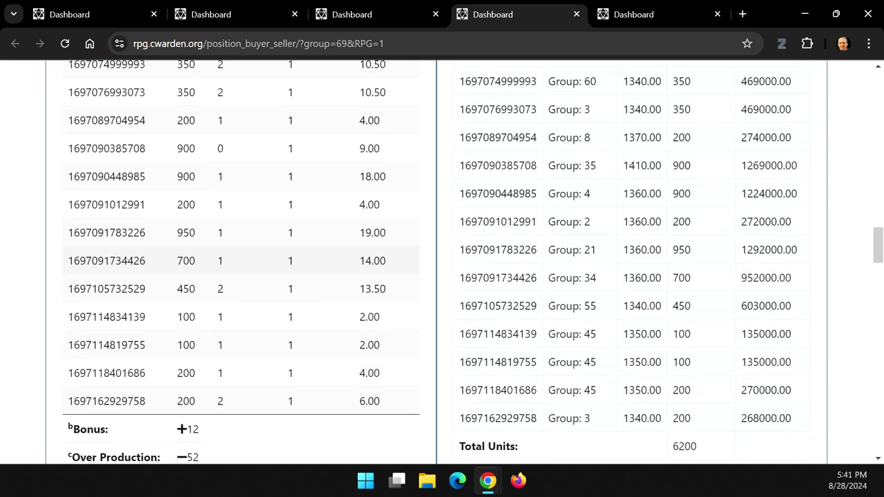
scroll(454, 193, up, 1)
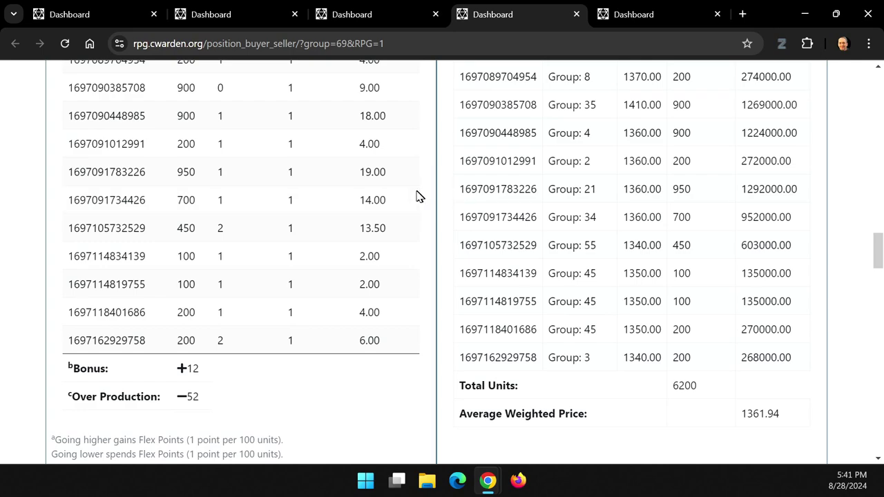
Circle the SELLER role in red in group 69's position, write Buyer beside it crossed out, and clear the markings.
scroll(400, 180, up, 20)
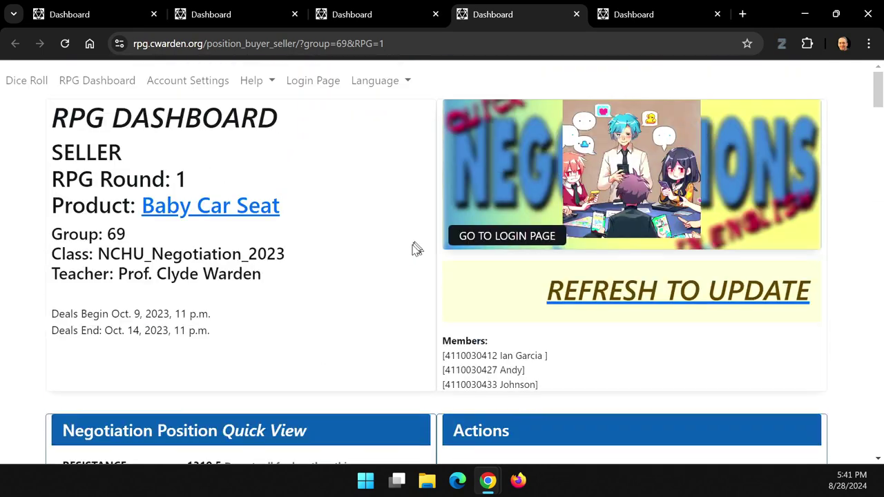
scroll(417, 249, down, 5)
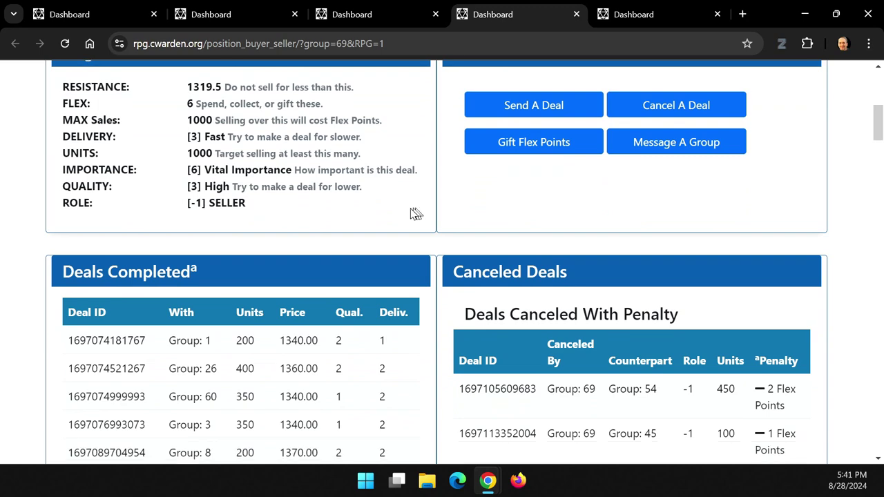
ctrl+scroll(414, 213, up, 5)
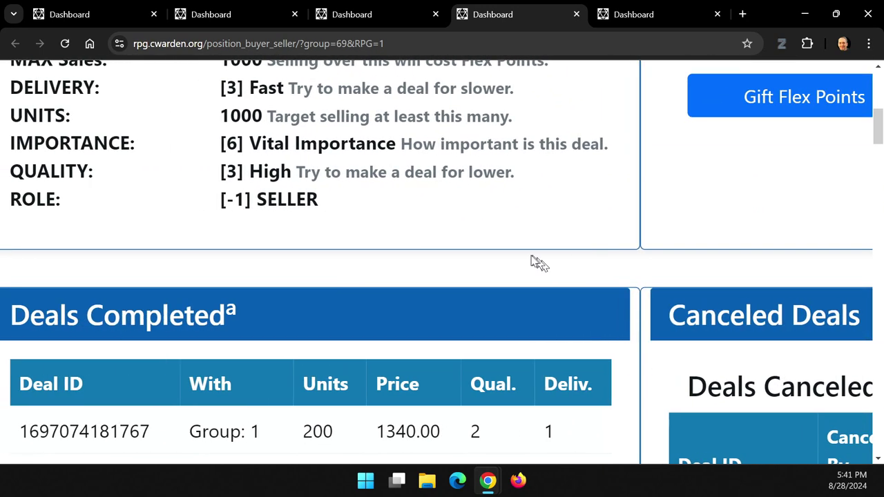
mouse_move(293, 178)
mouse_down()
mouse_move(321, 219)
mouse_move(263, 180)
mouse_up()
mouse_move(406, 194)
mouse_down()
mouse_move(404, 228)
mouse_move(442, 228)
mouse_move(460, 239)
mouse_move(501, 208)
mouse_up()
drag(381, 243, 503, 203)
click(398, 185)
drag(399, 185, 512, 256)
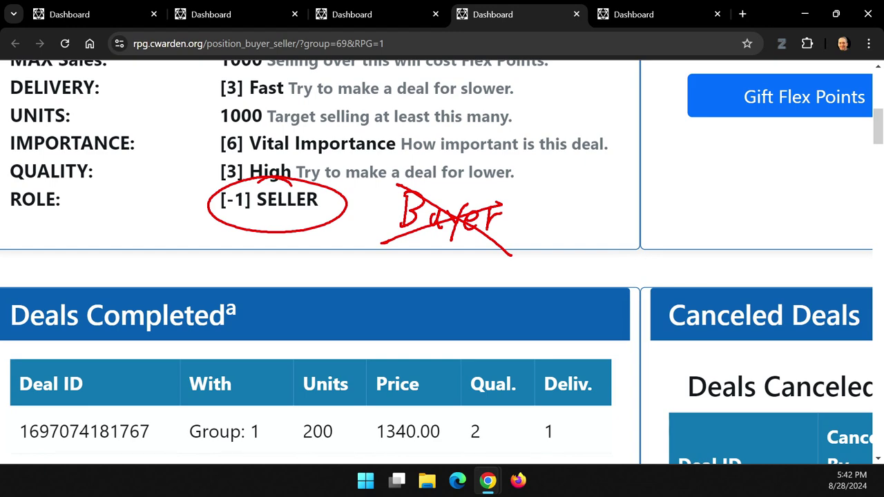
key(Escape)
On group 2's buyer dashboard, circle MAX Purchase with an arrow to its value, underline "Do not buy more than this", and clear the markings.
click(223, 15)
scroll(442, 262, down, 1)
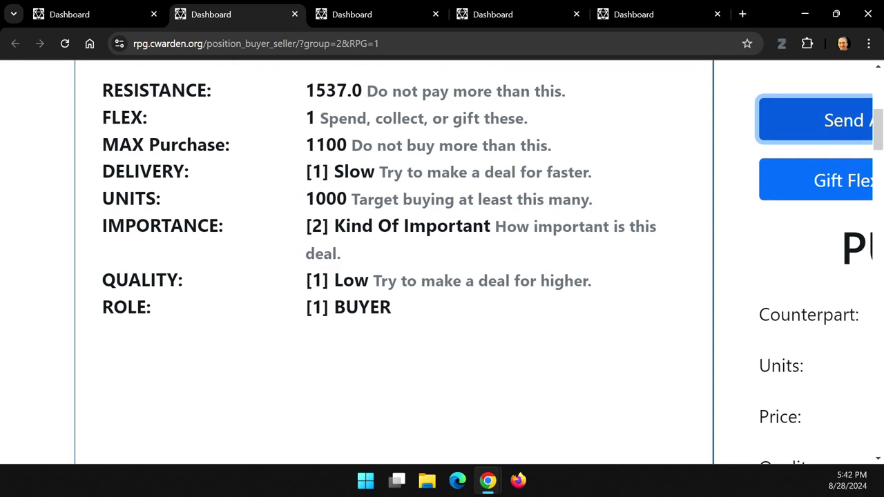
key(ctrl+2)
mouse_move(84, 127)
mouse_down()
mouse_move(115, 147)
mouse_move(231, 133)
mouse_move(268, 182)
mouse_up()
drag(352, 158, 605, 158)
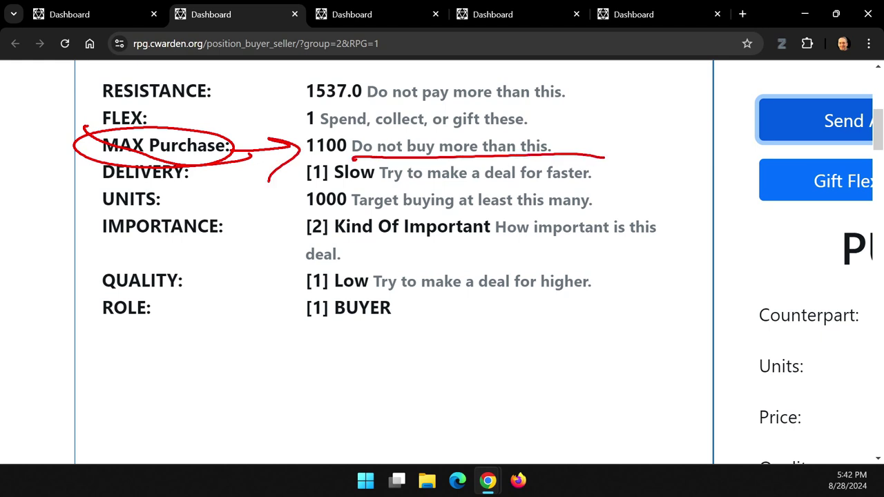
key(Escape)
Look at group 13's Flex Points table and return to group 2's dashboard, showing its negotiation position beside the Purchase Order form.
click(362, 16)
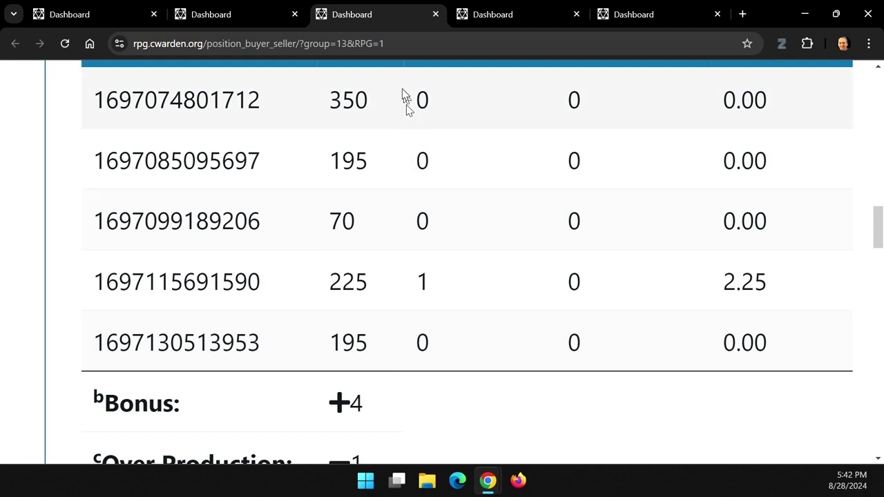
click(244, 18)
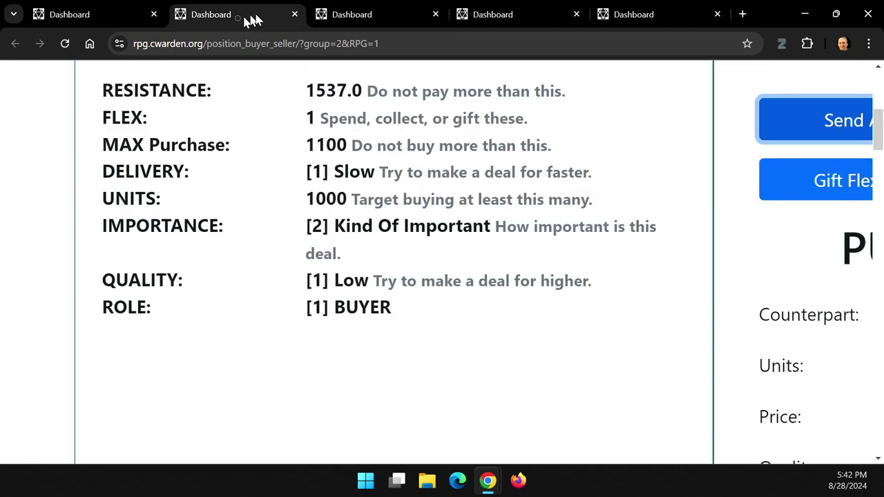
click(366, 22)
scroll(428, 194, up, 3)
scroll(474, 286, up, 15)
scroll(485, 292, down, 8)
scroll(492, 315, down, 3)
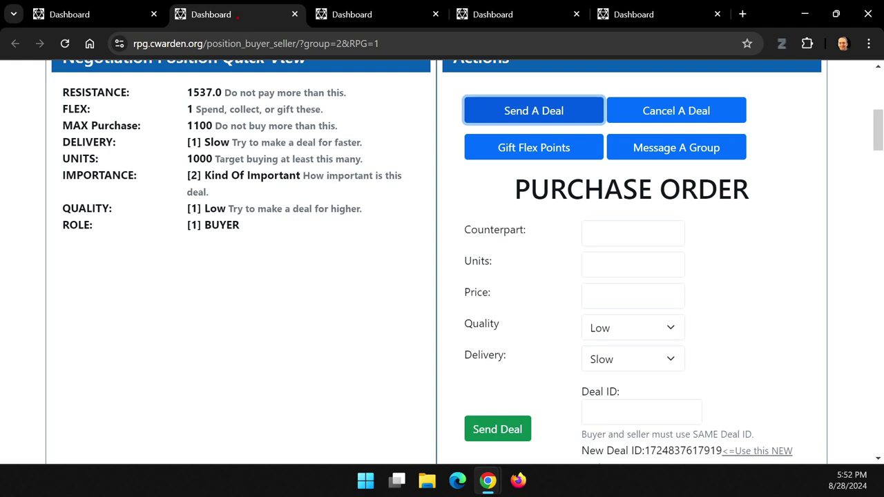
Write Buyer in red below group 2's position details, circle RESISTANCE, and draw a downward arrow from a horizontal line beside Buyer.
mouse_move(74, 269)
mouse_down()
mouse_move(70, 299)
mouse_move(117, 295)
mouse_up()
mouse_move(123, 275)
mouse_down()
mouse_move(114, 306)
mouse_move(135, 295)
mouse_up()
mouse_move(141, 281)
mouse_down()
mouse_move(141, 298)
mouse_move(154, 287)
mouse_up()
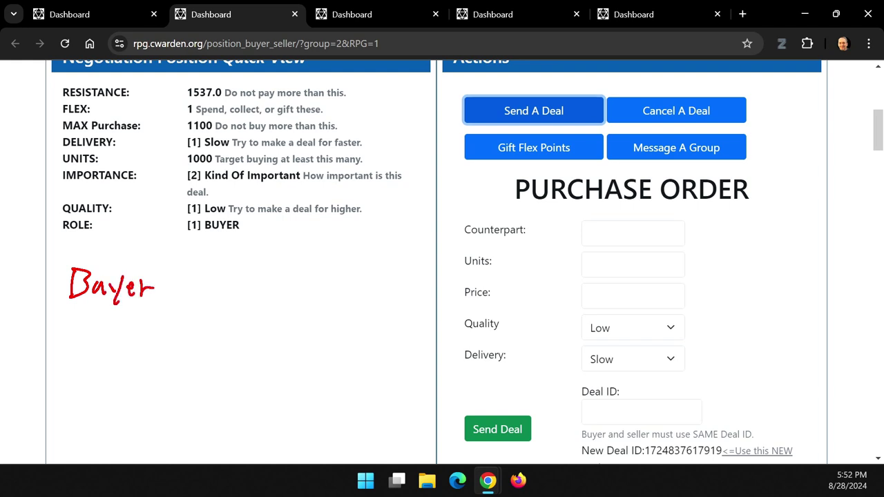
mouse_move(103, 71)
mouse_down()
mouse_move(96, 84)
mouse_move(105, 74)
mouse_up()
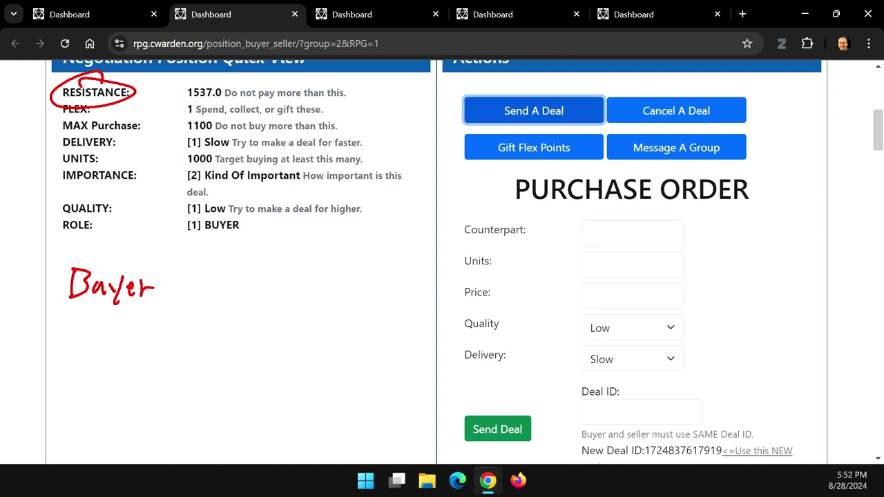
mouse_move(196, 283)
mouse_down()
mouse_move(256, 282)
mouse_move(230, 306)
mouse_move(230, 326)
mouse_up()
mouse_move(221, 311)
mouse_down()
mouse_move(228, 326)
mouse_move(247, 307)
mouse_up()
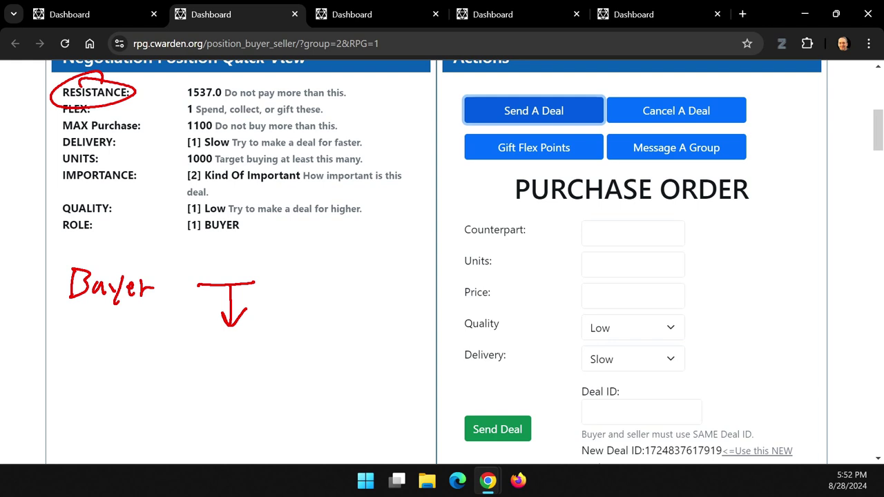
Write Seller in red below Buyer with an upward arrow from a horizontal line beside it, and clear all markings.
drag(90, 377, 76, 406)
drag(92, 397, 105, 406)
drag(116, 375, 112, 406)
mouse_move(125, 370)
mouse_down()
mouse_move(122, 402)
mouse_move(135, 399)
mouse_up()
mouse_move(143, 384)
mouse_down()
mouse_move(142, 399)
mouse_move(154, 387)
mouse_move(207, 396)
mouse_move(264, 390)
mouse_move(227, 387)
mouse_move(224, 357)
mouse_move(234, 365)
mouse_move(215, 374)
mouse_move(234, 369)
mouse_up()
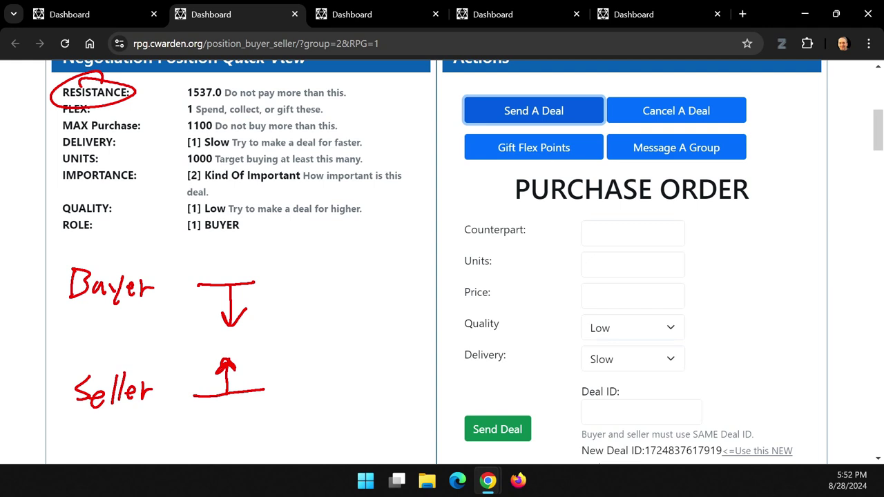
key(Escape)
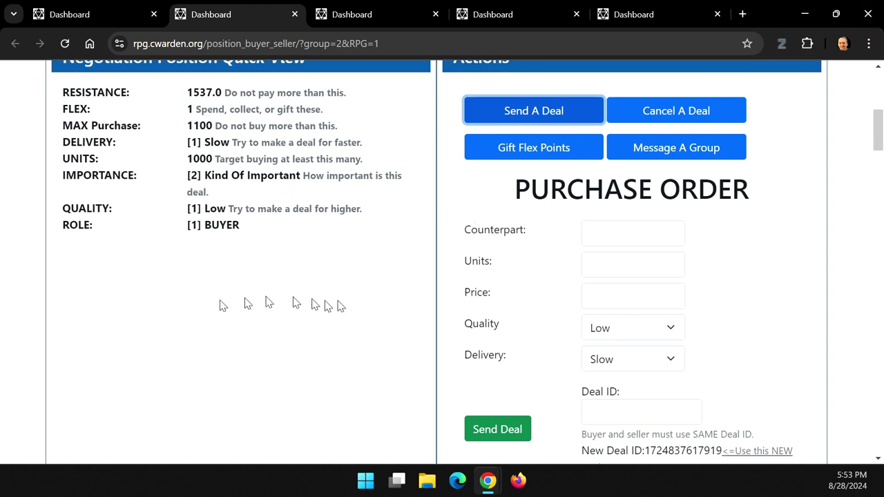
Examine group 2's Negotiation Position Quick View, reading the resistance, flex, purchase limit, delivery, units, importance, quality and role entries.
scroll(154, 310, up, 5)
scroll(155, 312, up, 5)
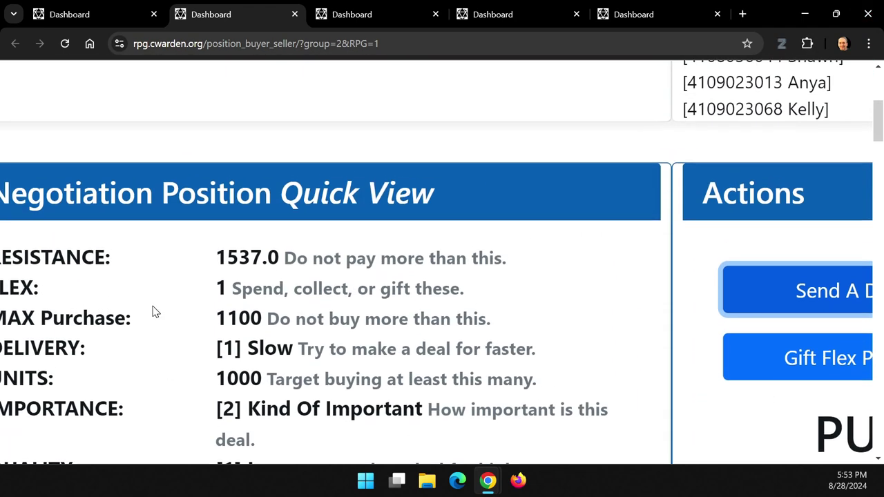
scroll(192, 317, down, 3)
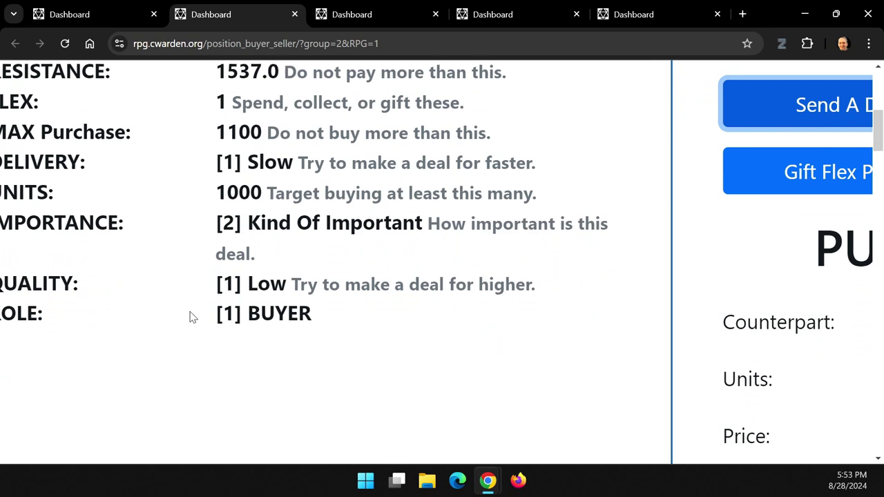
scroll(192, 317, up, 1)
scroll(192, 317, up, 1)
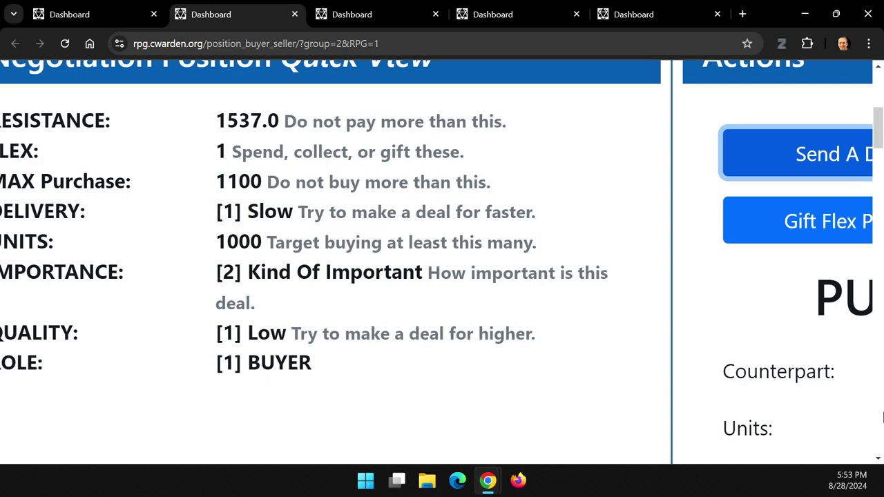
scroll(444, 219, down, 3)
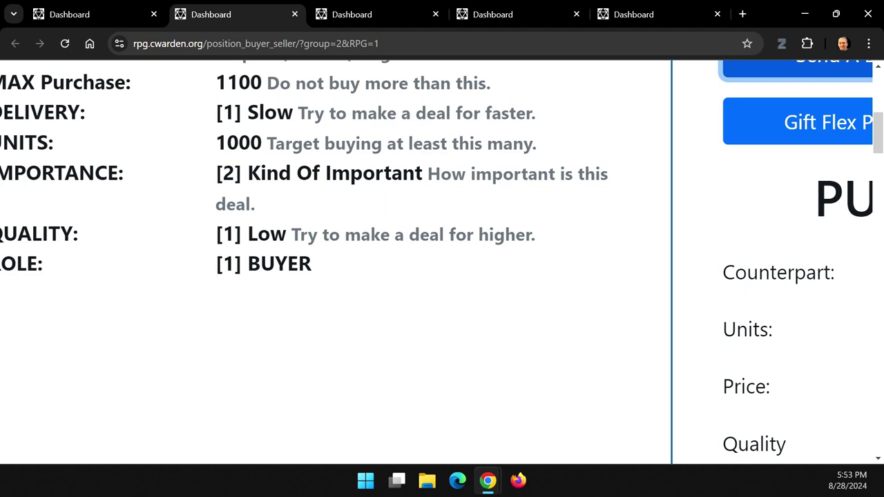
key(ctrl+minus)
key(ctrl+minus)
key(ctrl+minus)
key(ctrl+minus)
key(ctrl+minus)
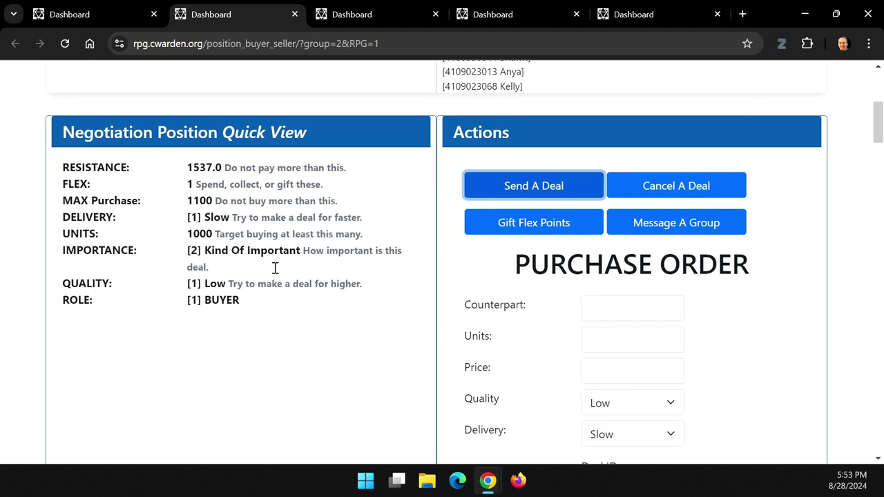
Examine group 2's Weighted Avg. Price table, from the price, quantity and weighted price of each deal to Total Units and Average Weighted Price.
scroll(275, 268, down, 5)
scroll(275, 269, down, 10)
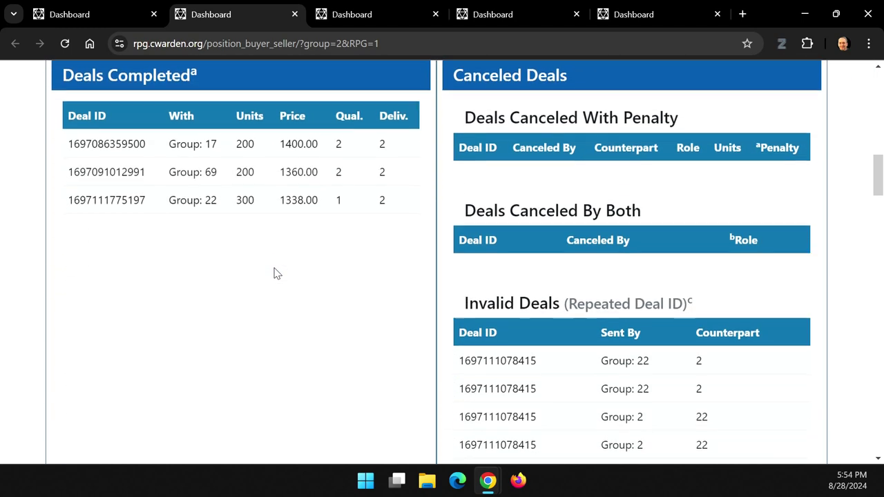
scroll(275, 272, down, 2)
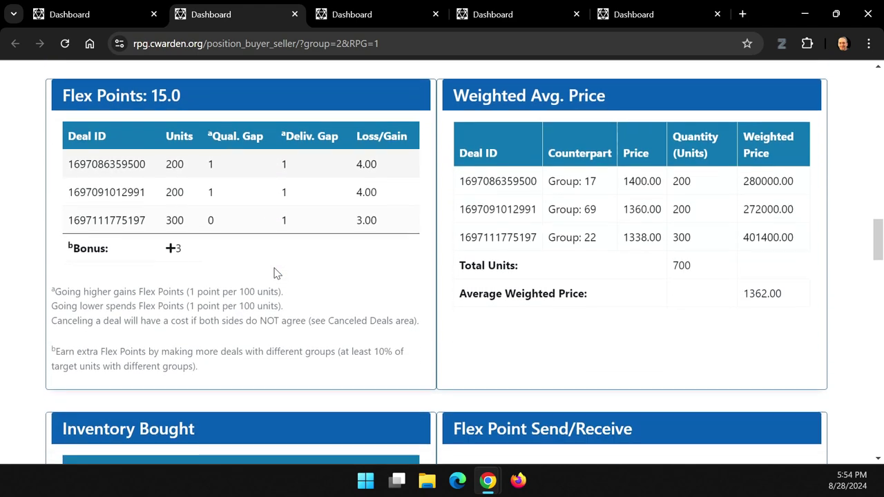
key(ctrl+plus)
key(ctrl+plus)
key(ctrl+plus)
key(ctrl+plus)
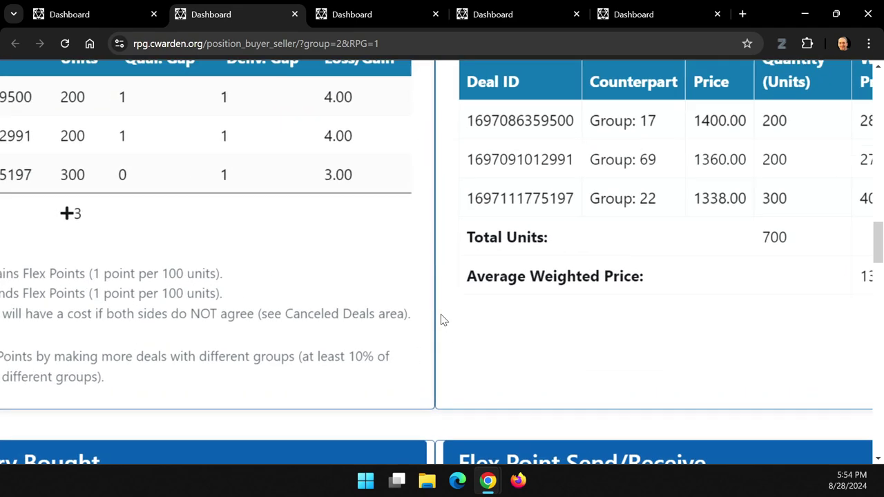
scroll(447, 308, up, 1)
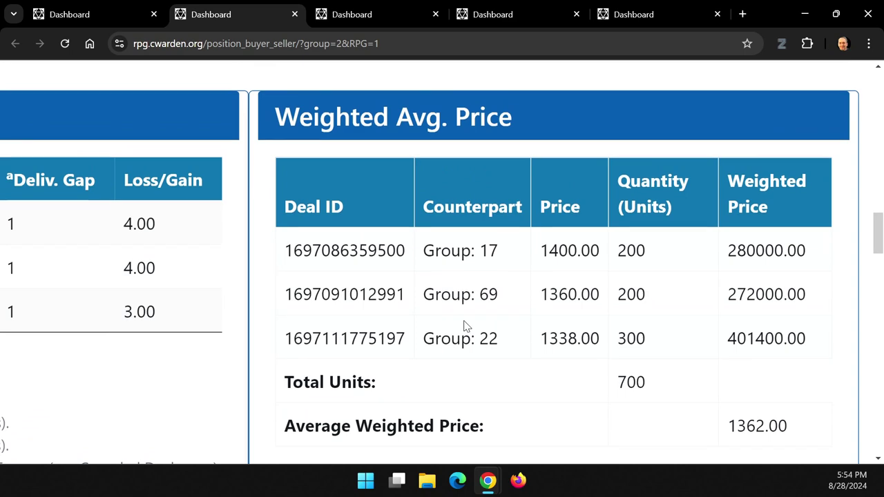
scroll(465, 326, right, 1)
key(ctrl+plus)
key(ctrl+plus)
scroll(345, 315, up, 1)
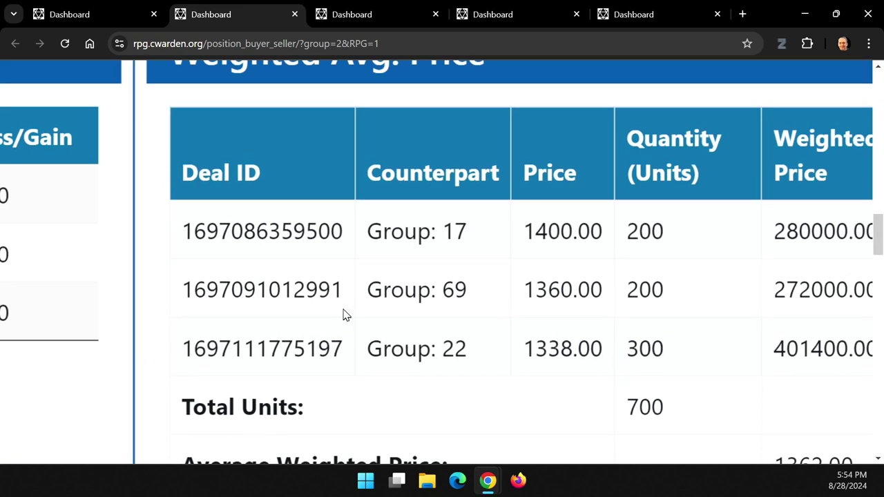
scroll(460, 330, right, 1)
scroll(398, 312, right, 1)
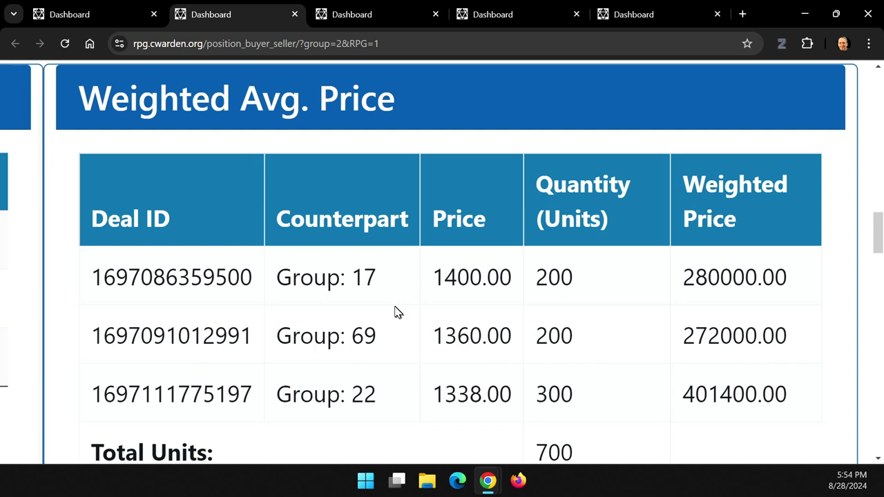
scroll(409, 375, down, 1)
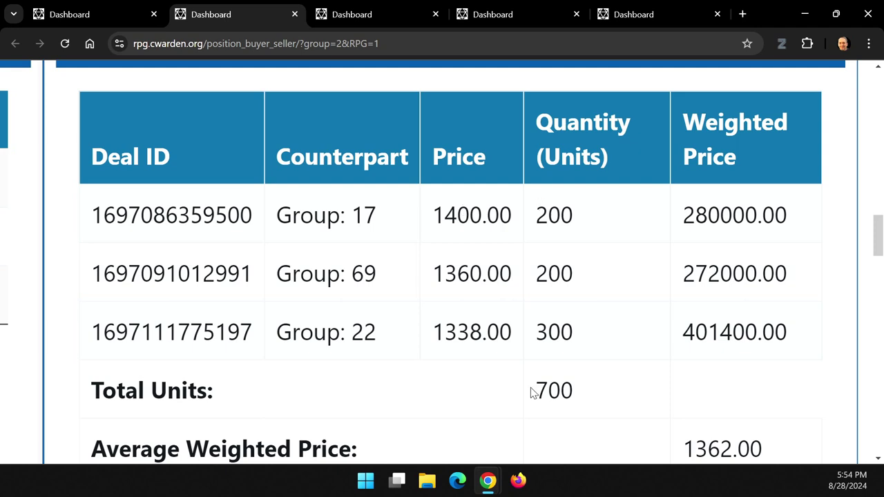
scroll(426, 373, down, 1)
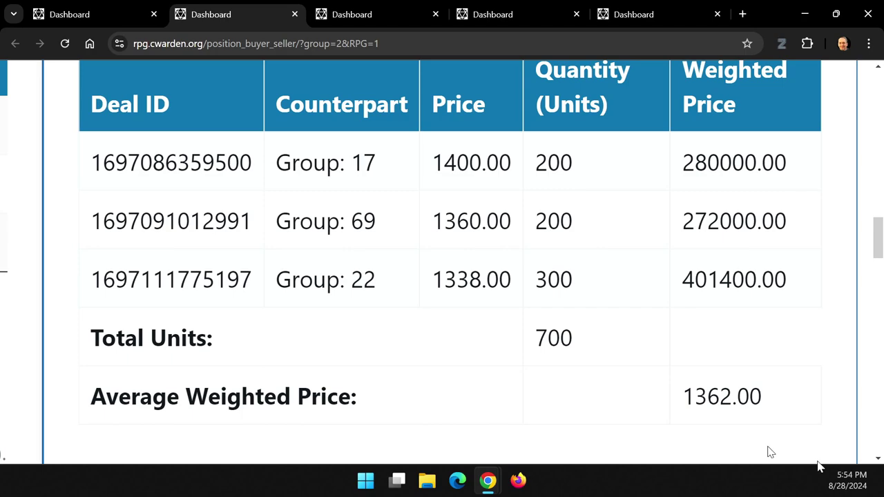
Return to group 2's Negotiation Position Quick View and check its RESISTANCE entry against the average weighted price.
scroll(480, 279, up, 15)
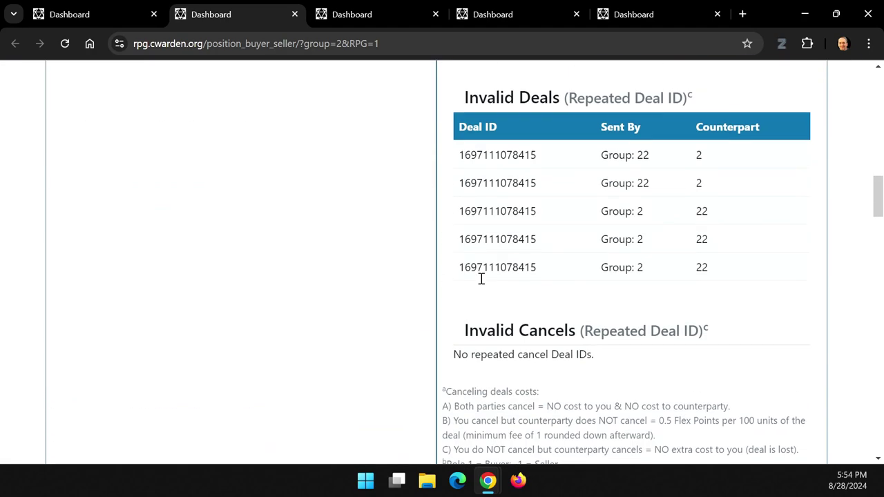
scroll(482, 284, up, 2)
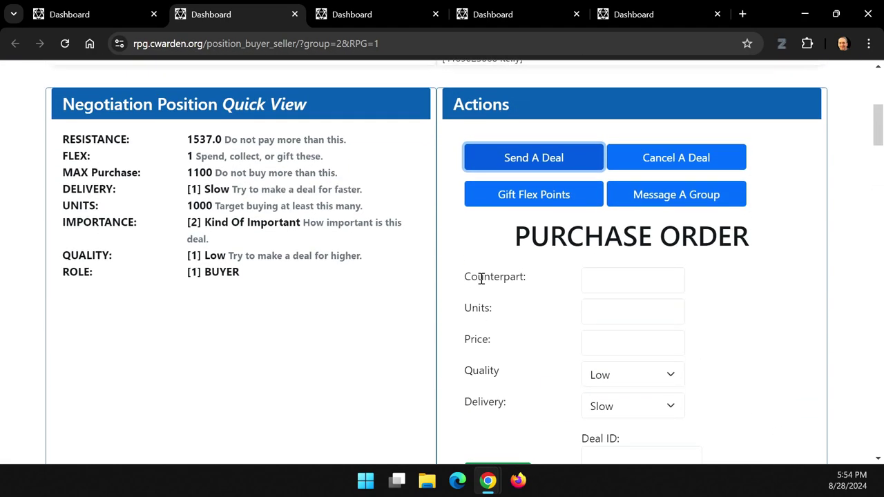
scroll(482, 279, up, 3)
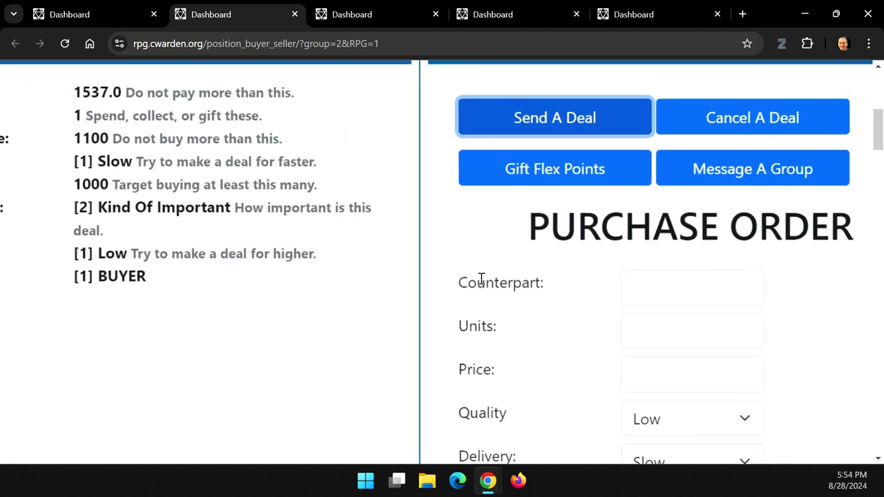
scroll(445, 321, left, 5)
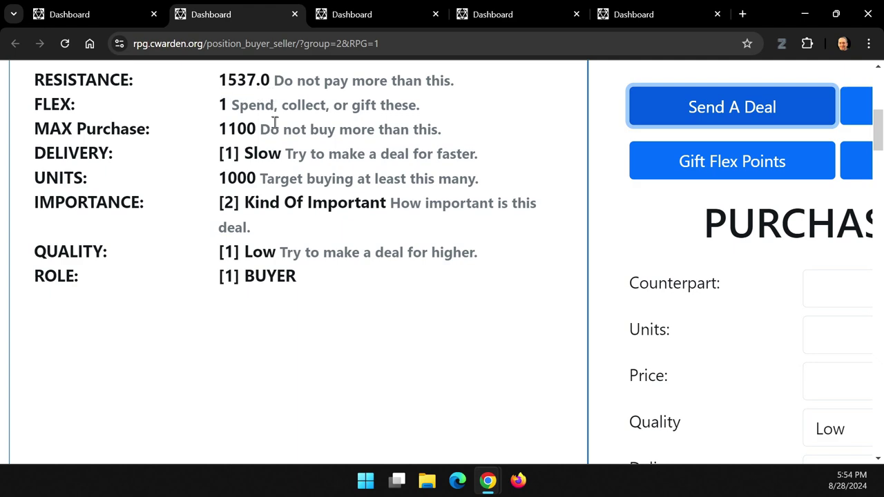
scroll(410, 200, down, 3)
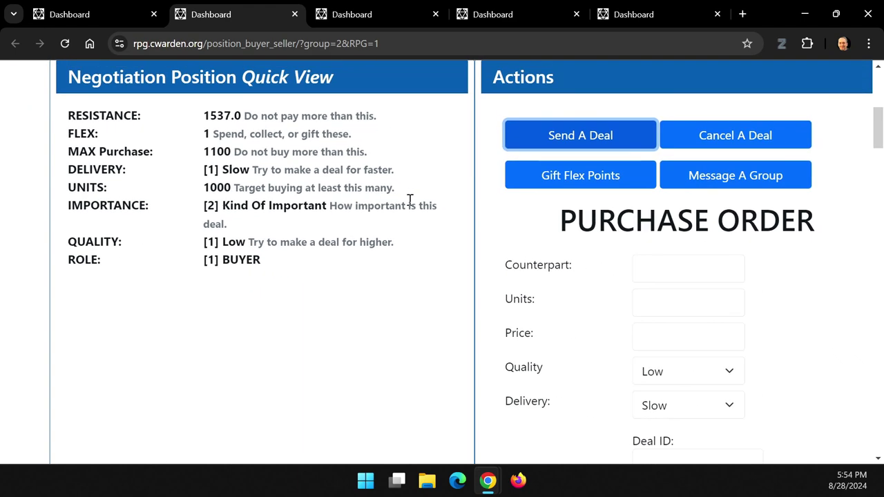
In group 2's Weighted Avg. Price table, circle and underline the Average Weighted Price value in red, and clear the markings.
scroll(410, 200, down, 1)
scroll(410, 200, down, 10)
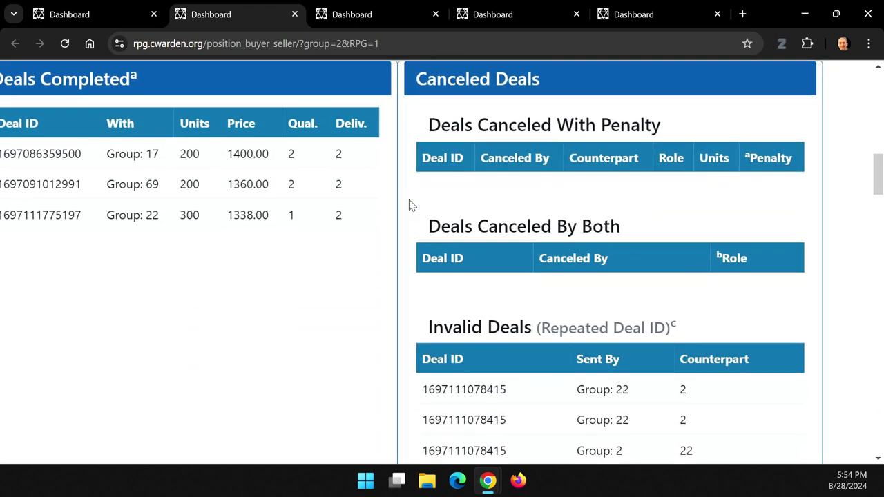
scroll(409, 204, down, 6)
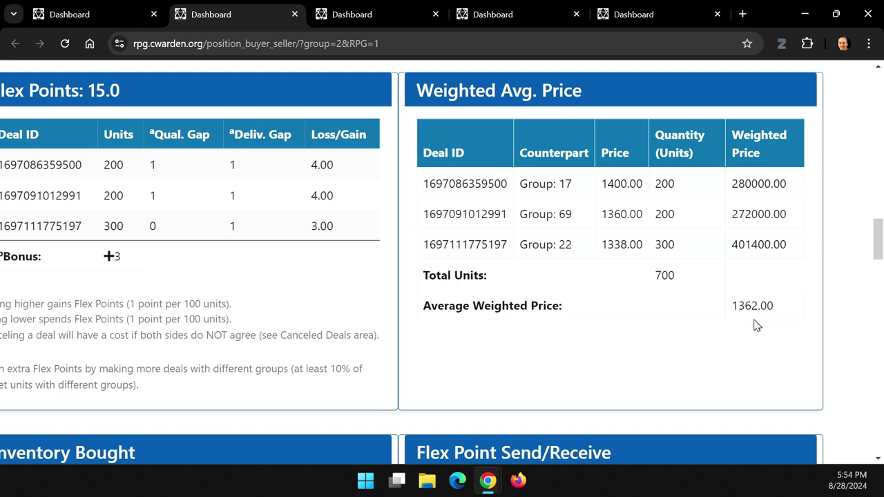
scroll(731, 297, down, 1)
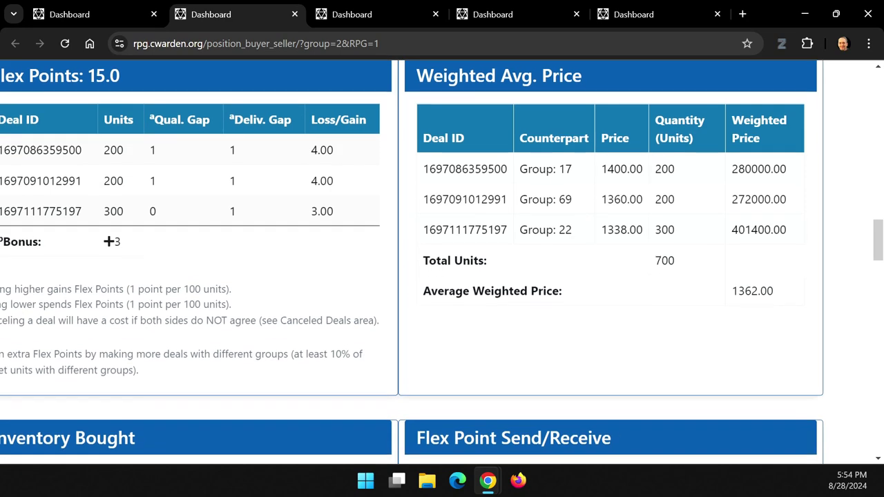
ctrl+scroll(731, 293, up, 5)
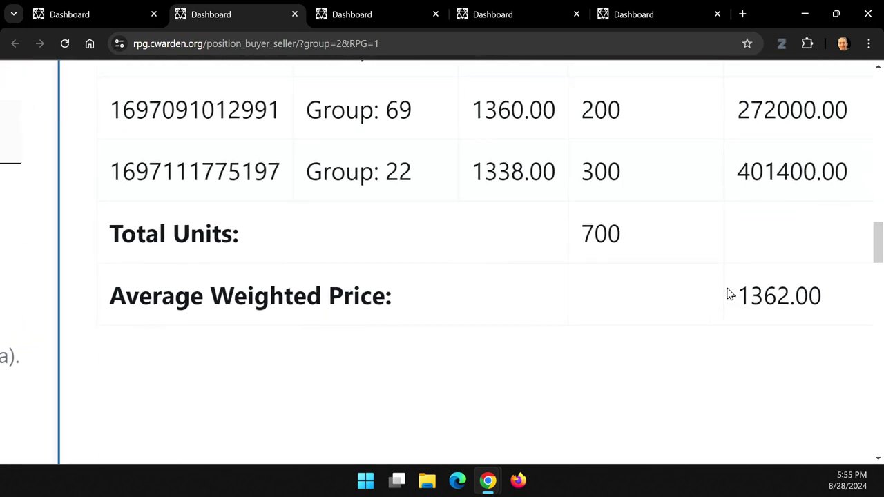
scroll(613, 302, up, 1)
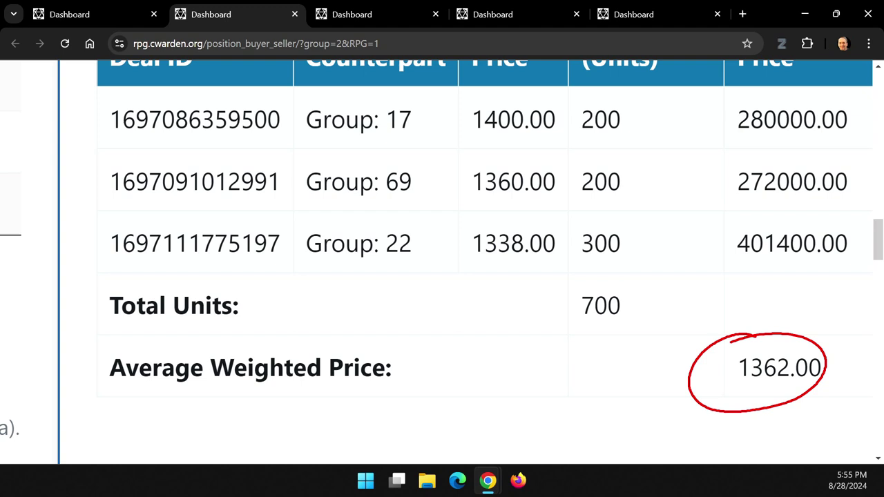
drag(808, 390, 674, 394)
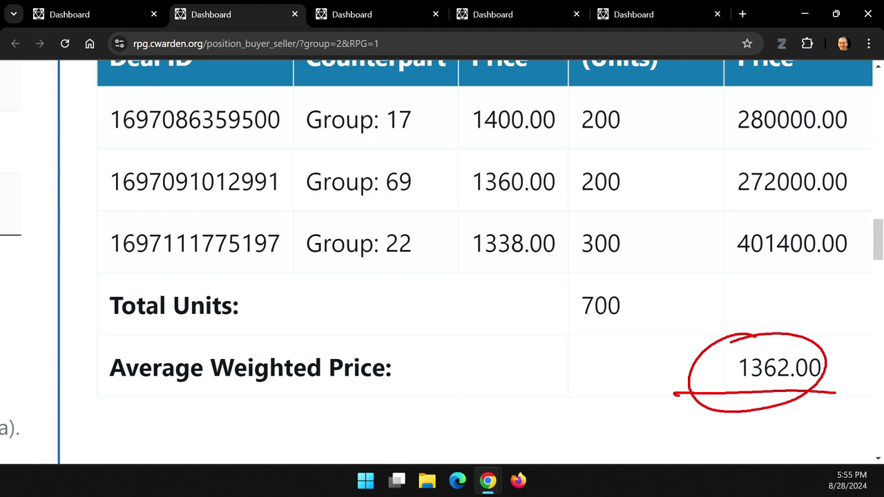
key(Escape)
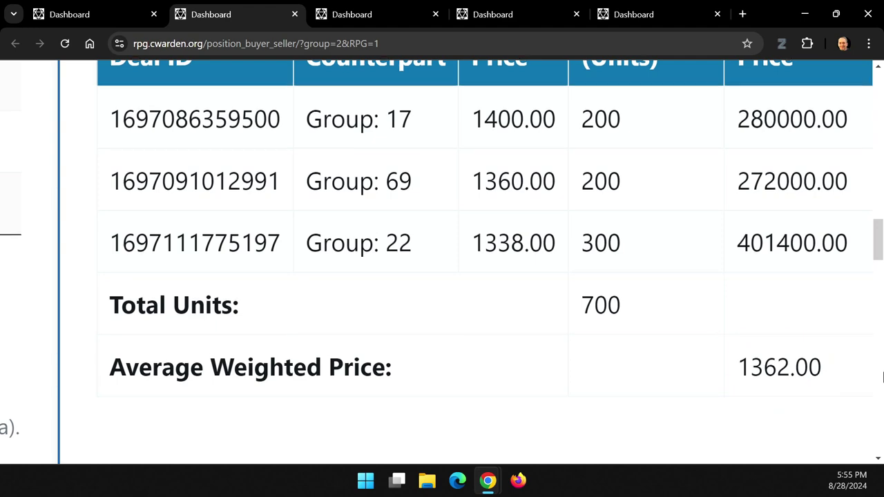
Look over group 2's complete Weighted Avg. Price table once more beside the Flex Points loss and gain column.
scroll(883, 376, down, 5)
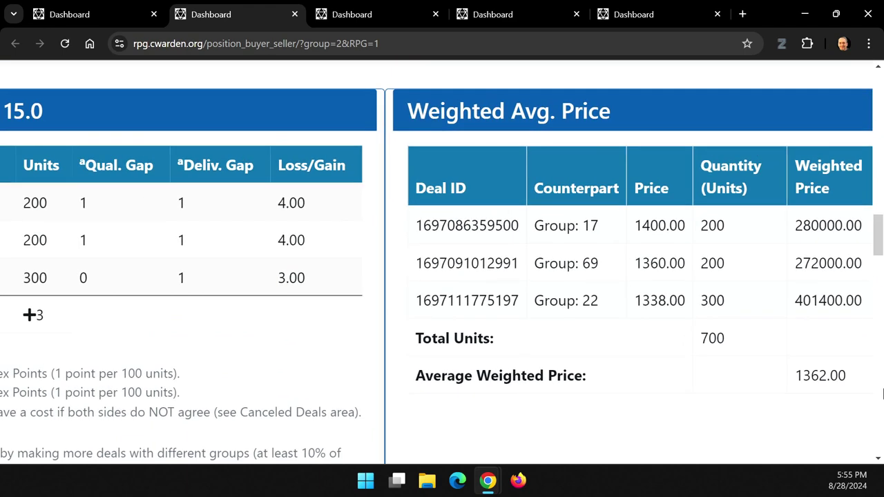
scroll(882, 393, down, 2)
scroll(883, 393, up, 2)
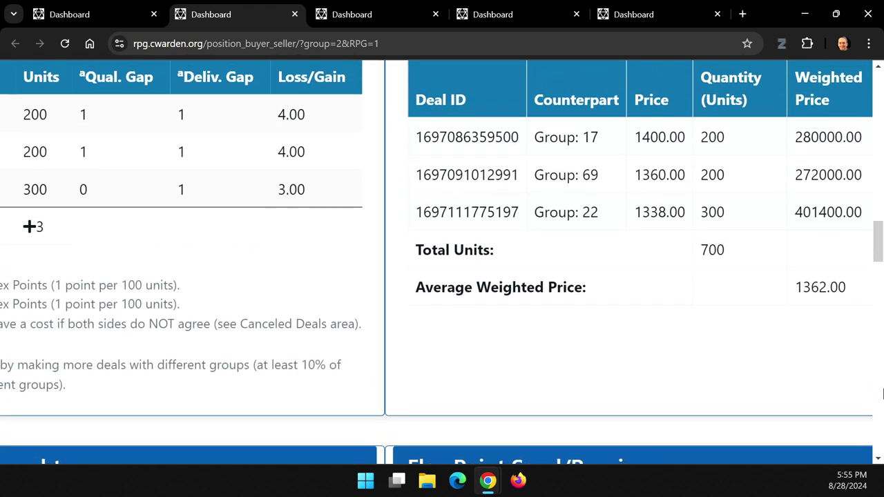
scroll(882, 394, right, 3)
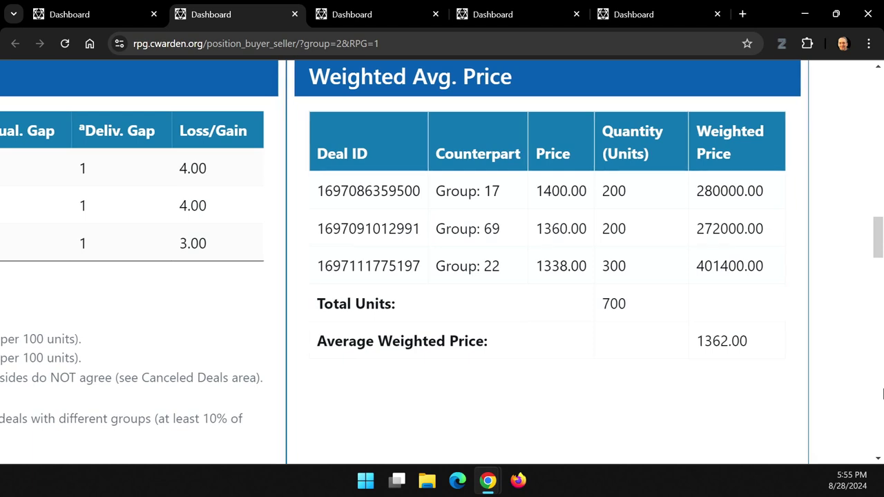
On group 13's seller dashboard, circle the RESISTANCE value in red, draw an upward arrow beside it, and clear the markings.
click(359, 20)
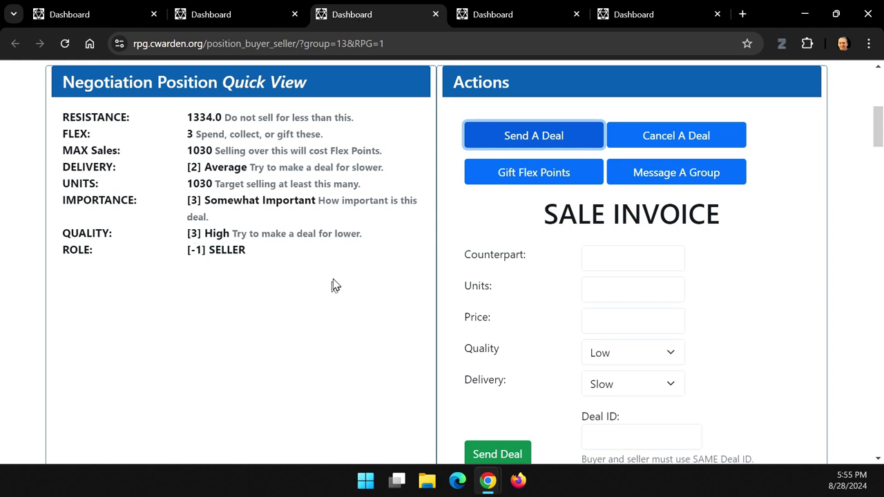
scroll(333, 285, up, 5)
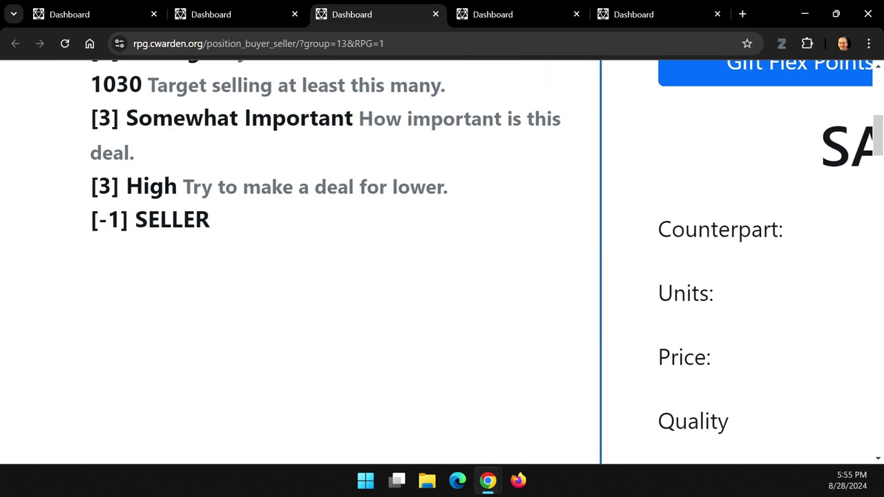
scroll(473, 321, up, 1)
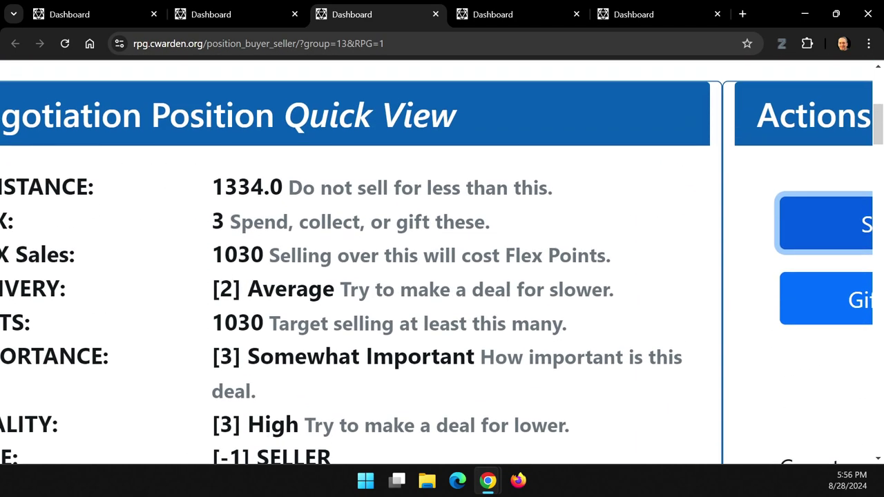
scroll(440, 217, down, 2)
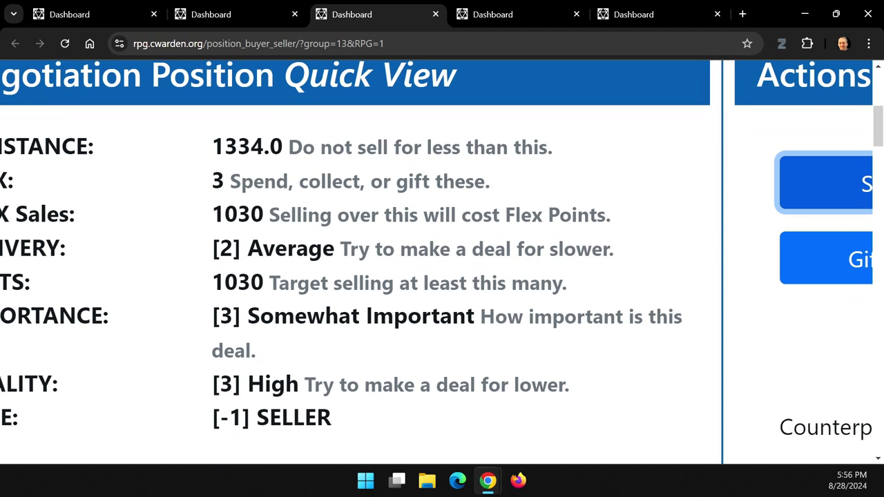
scroll(435, 217, up, 1)
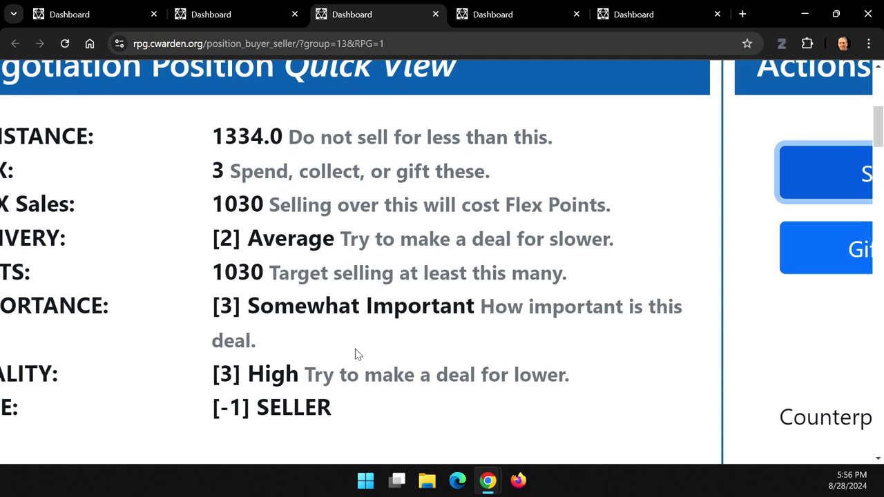
mouse_move(243, 110)
mouse_down()
mouse_move(300, 138)
mouse_move(226, 116)
mouse_up()
drag(132, 160, 175, 107)
mouse_move(137, 126)
mouse_down()
mouse_move(176, 107)
mouse_move(161, 156)
mouse_up()
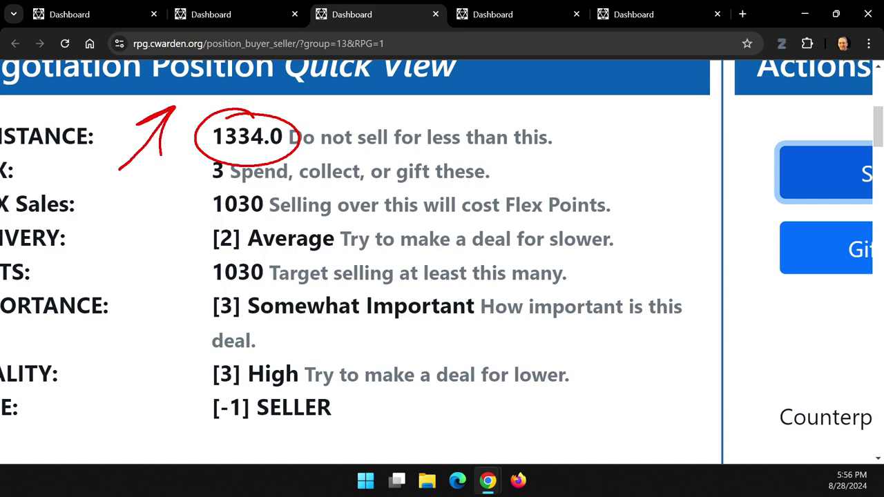
key(Escape)
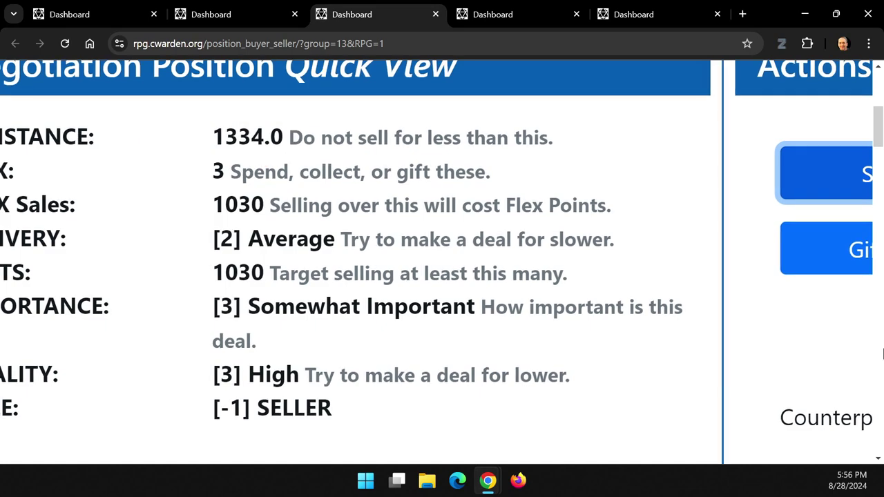
Examine group 13's Weighted Avg. Price table through its Total Units and Average Weighted Price rows.
scroll(523, 345, right, 8)
scroll(483, 207, down, 15)
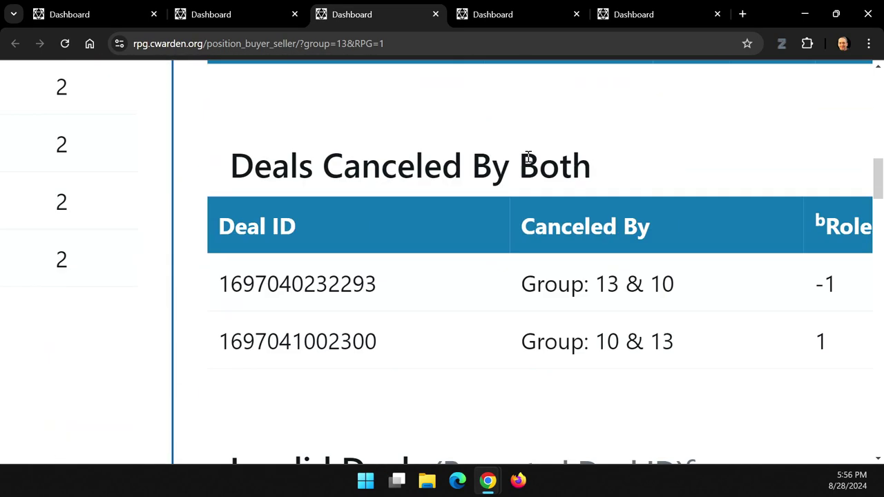
scroll(529, 157, down, 10)
scroll(558, 288, up, 6)
scroll(567, 164, down, 10)
scroll(566, 163, right, 8)
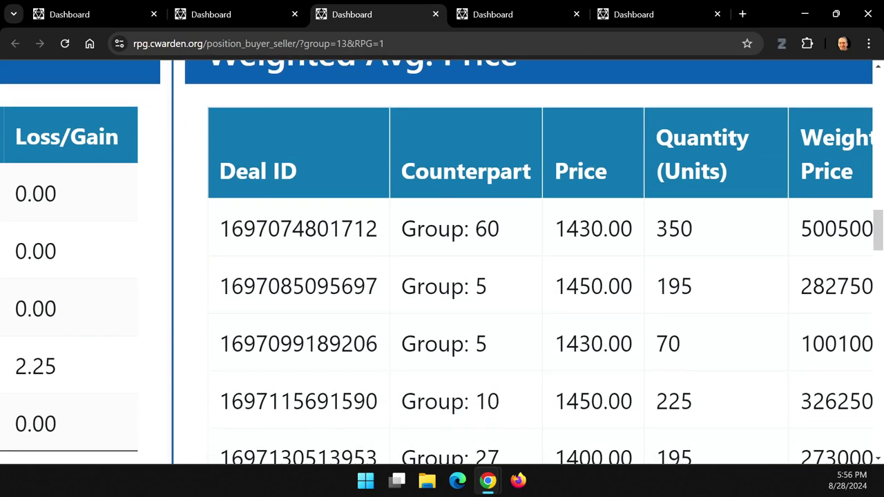
scroll(438, 310, up, 1)
scroll(438, 311, right, 3)
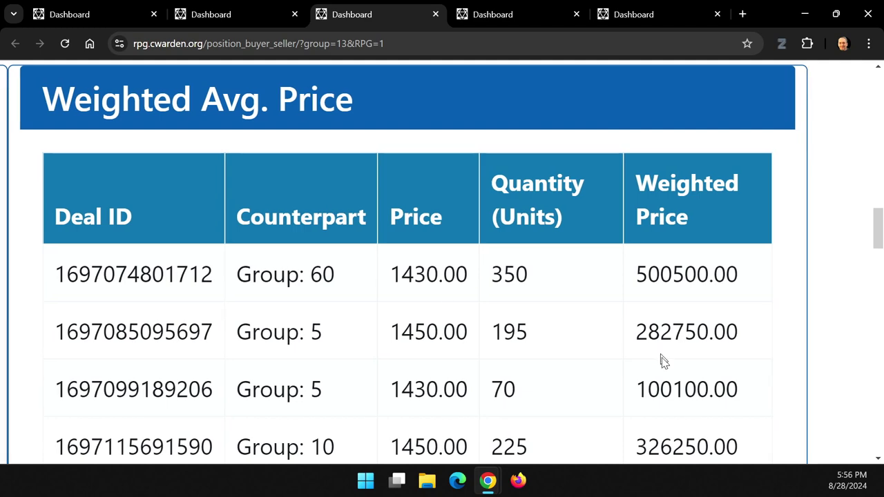
scroll(663, 361, down, 3)
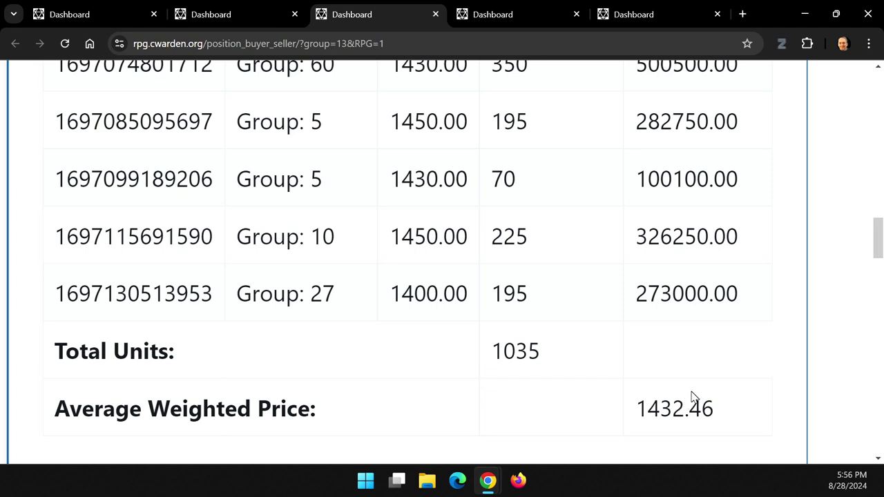
In group 13's Weighted Avg. Price table, circle the upper deal IDs and counterparts in red, mark the first deal's price and quantity, and clear the markings.
scroll(692, 397, up, 2)
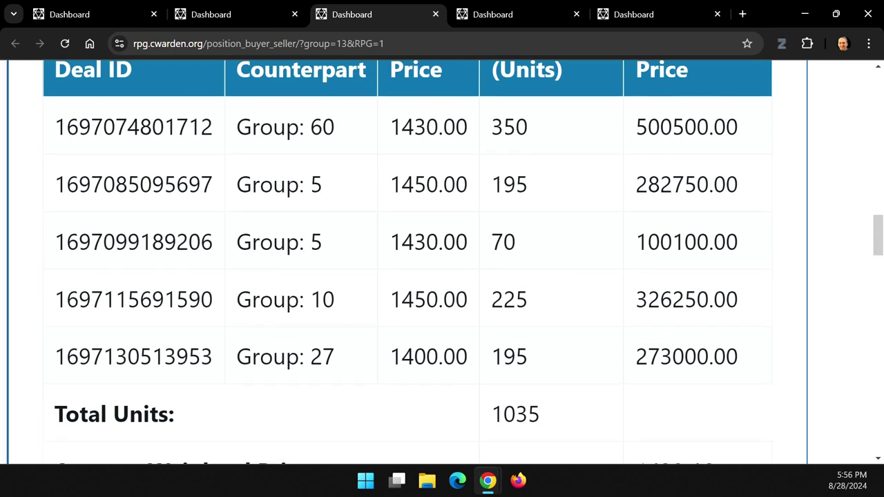
scroll(739, 306, down, 1)
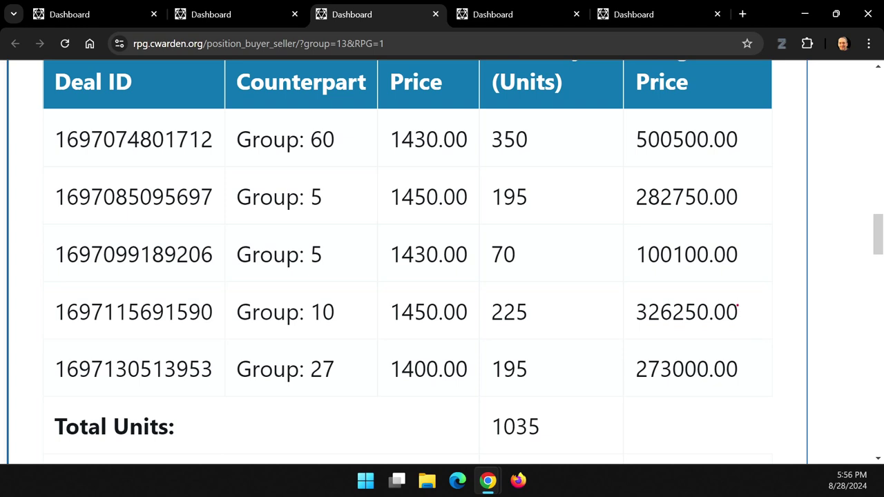
mouse_move(89, 145)
mouse_down()
mouse_move(89, 280)
mouse_move(95, 129)
mouse_up()
mouse_move(258, 130)
mouse_down()
mouse_move(290, 265)
mouse_move(304, 141)
mouse_up()
mouse_move(381, 163)
mouse_down()
mouse_move(444, 150)
mouse_move(500, 117)
mouse_move(511, 164)
mouse_up()
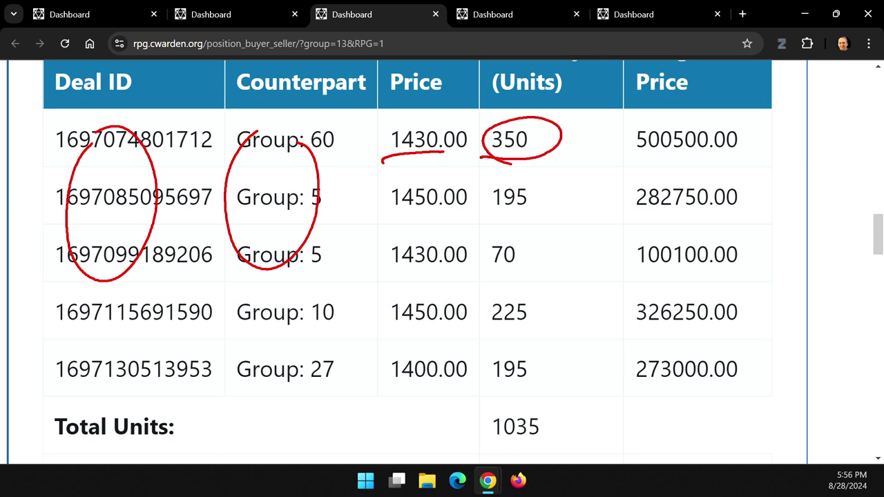
key(Escape)
scroll(591, 267, up, 2)
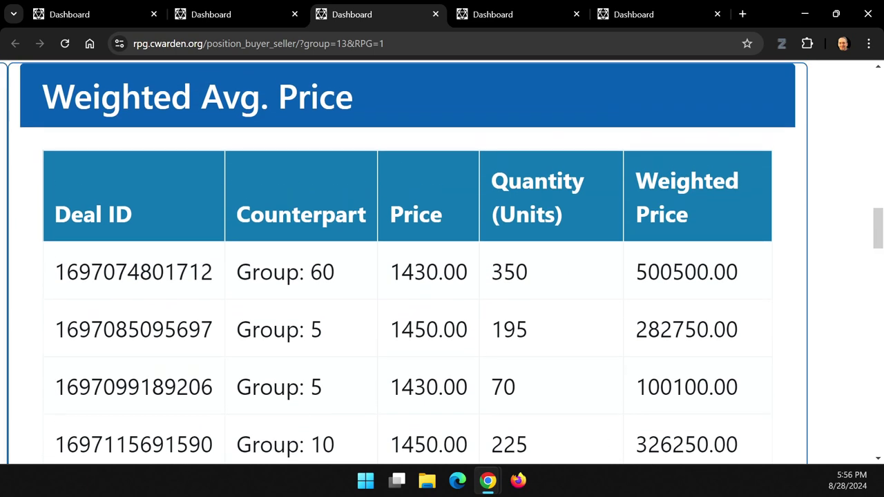
On group 2's Inventory Bought card, circle "Bought" in red, write "Buyer" beside it, circle the MAX Purchase bankruptcy note, and clear the markings.
key(ctrl+0)
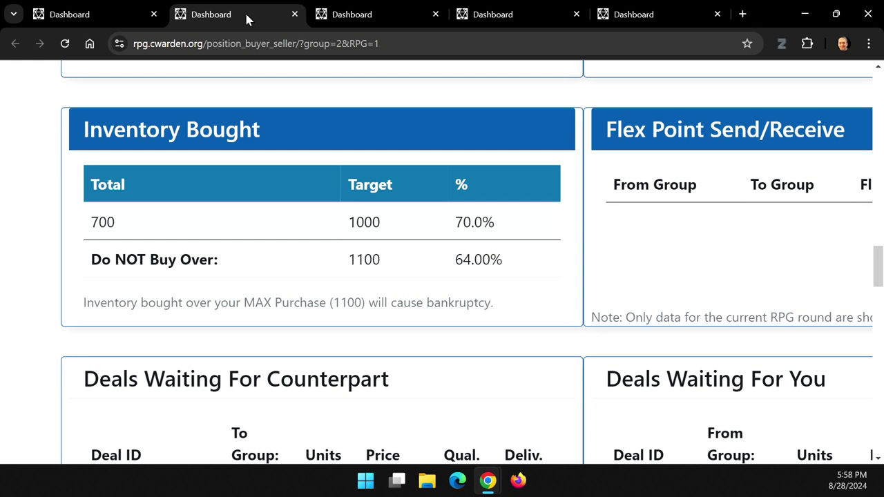
mouse_move(231, 105)
mouse_down()
mouse_move(173, 124)
mouse_move(235, 112)
mouse_up()
mouse_move(293, 97)
mouse_down()
mouse_move(293, 134)
mouse_move(358, 140)
mouse_move(385, 131)
mouse_up()
mouse_move(395, 105)
mouse_down()
mouse_move(394, 112)
mouse_move(419, 108)
mouse_up()
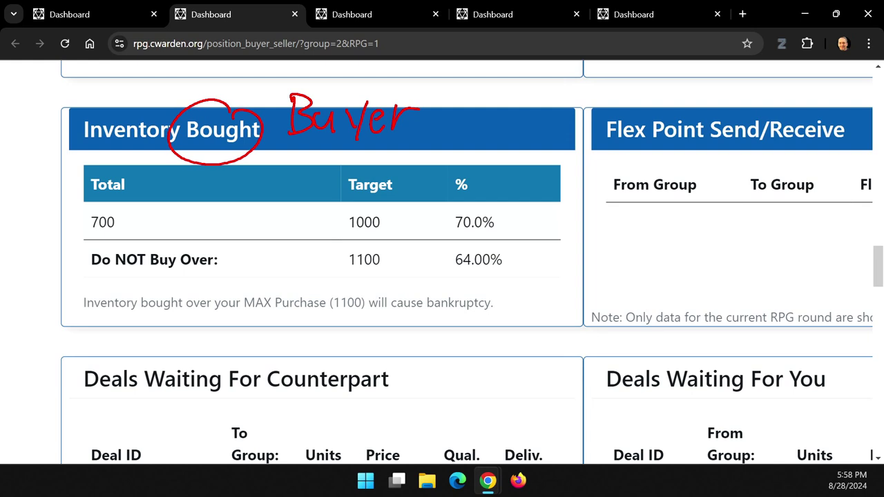
mouse_move(279, 289)
mouse_down()
mouse_move(228, 306)
mouse_move(450, 325)
mouse_move(261, 293)
mouse_move(240, 304)
mouse_up()
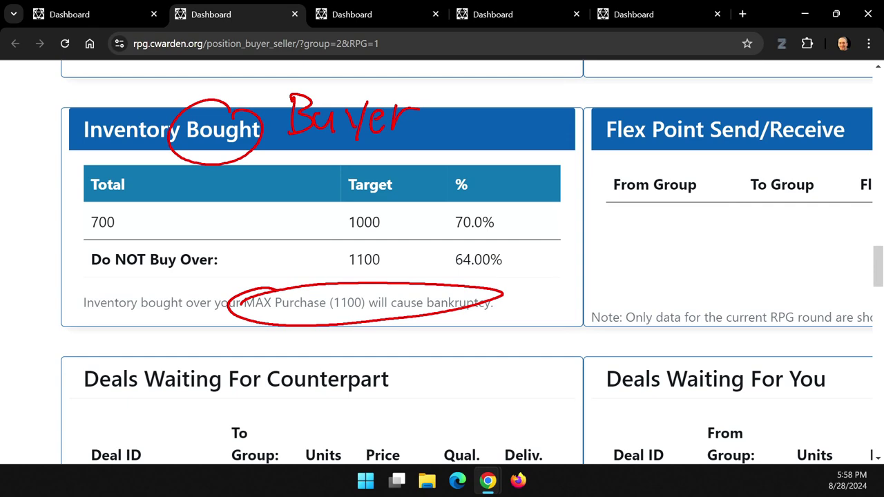
key(Escape)
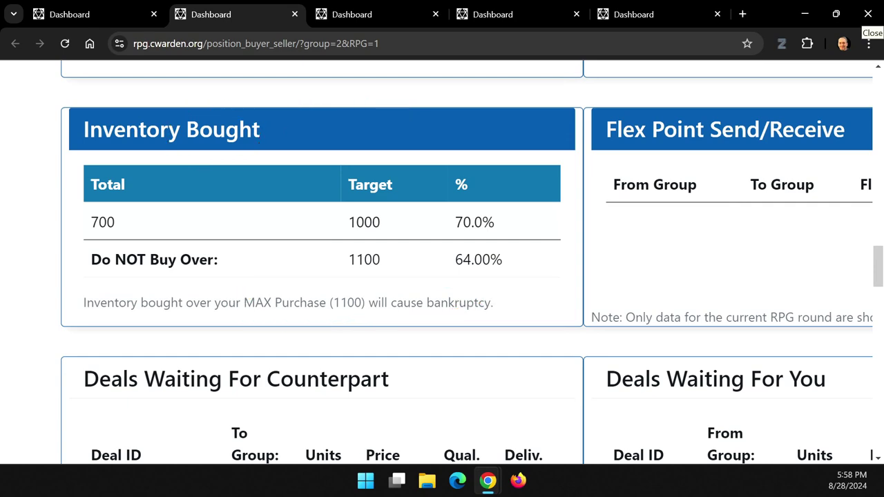
Examine the Do NOT Buy Over row and the MAX Purchase note on group 2's Inventory Bought card up close.
scroll(454, 258, down, 1)
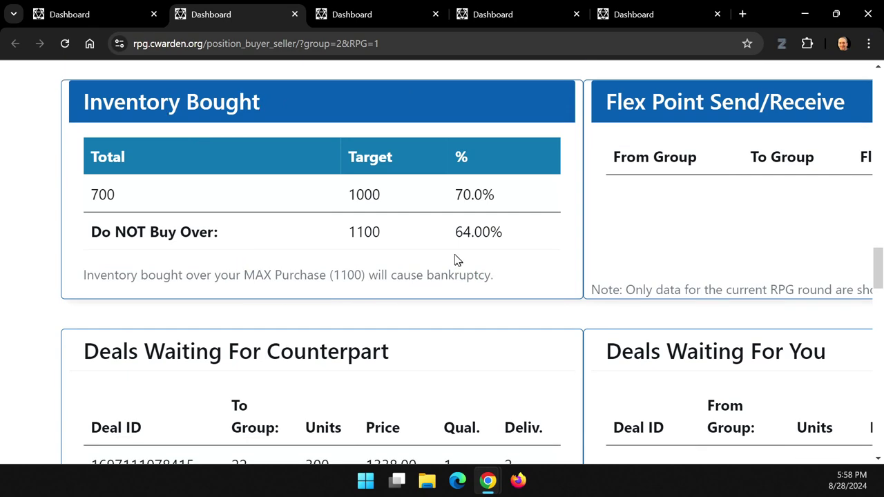
scroll(453, 258, up, 2)
scroll(453, 258, up, 2)
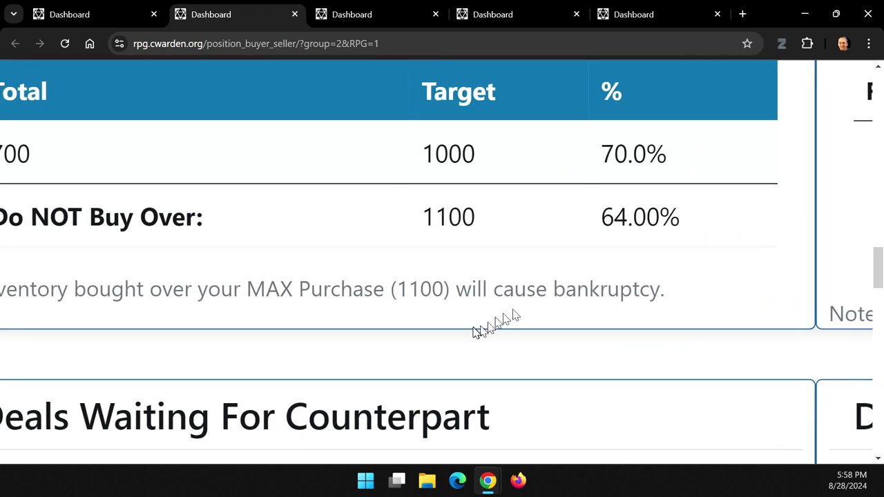
scroll(556, 309, left, 2)
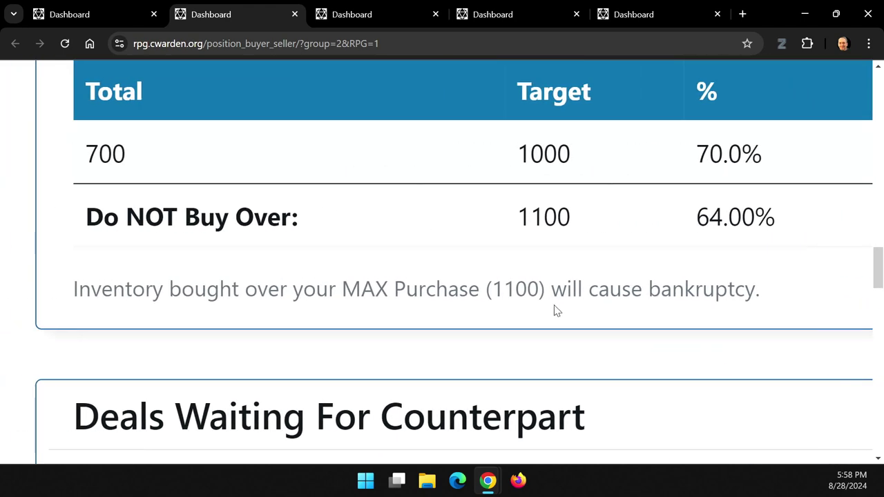
scroll(556, 311, up, 1)
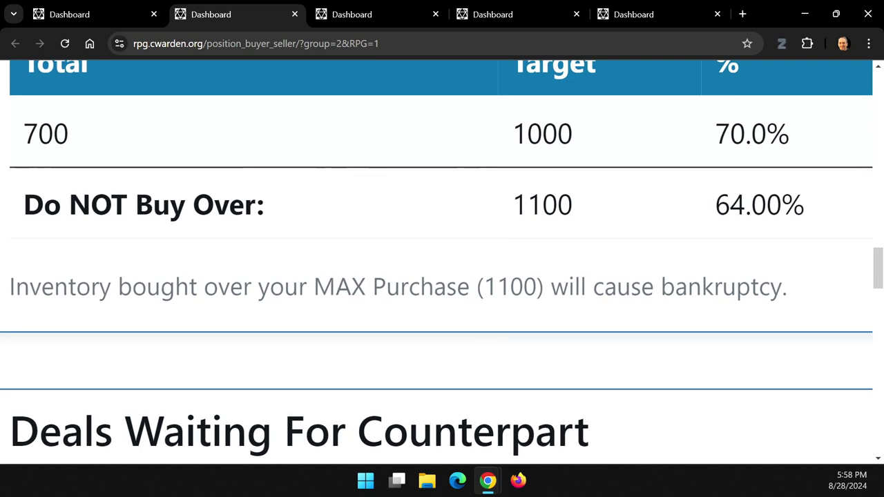
scroll(556, 311, left, 1)
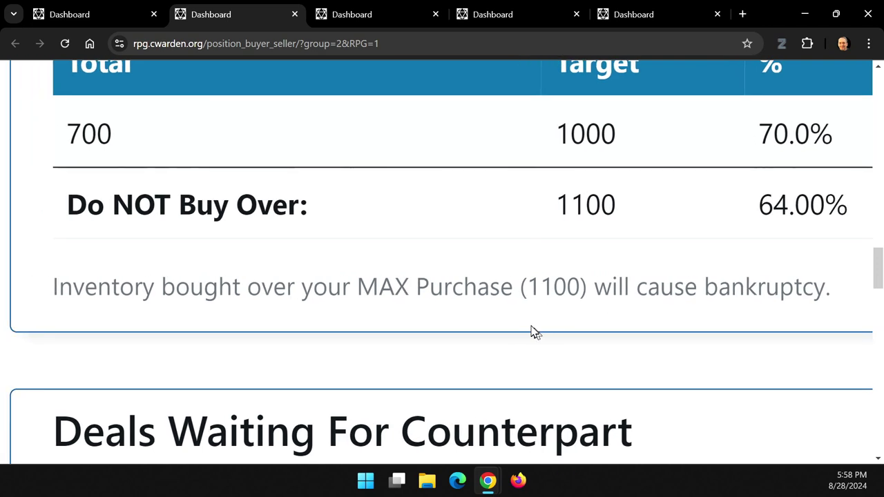